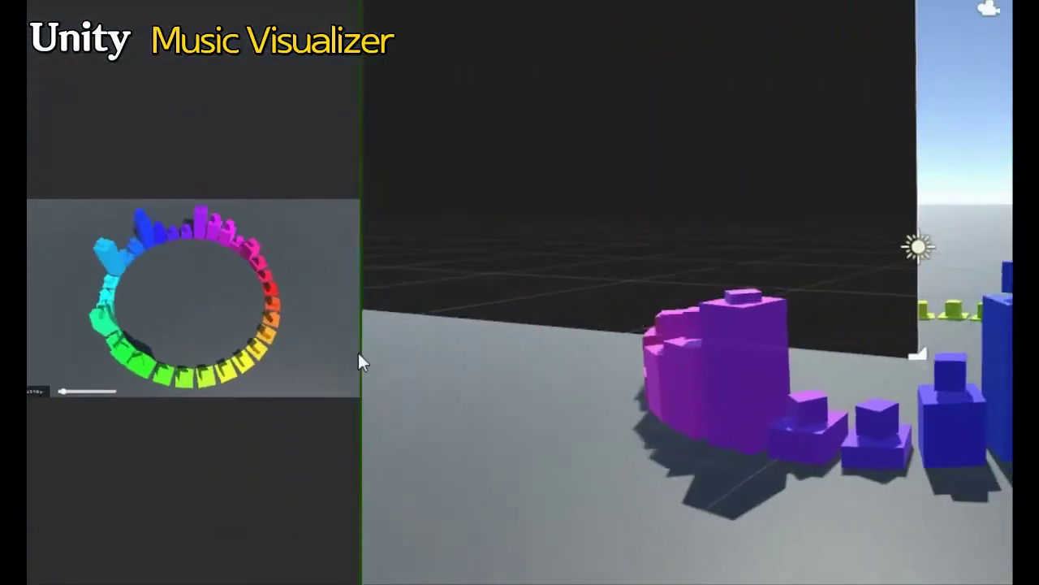
- Lower the Scene view toward the ground and orbit to look down over the rainbow ring of cube bars
mouse_move(817, 251)
middle_down()
mouse_move(754, 274)
mouse_move(828, 263)
middle_up()
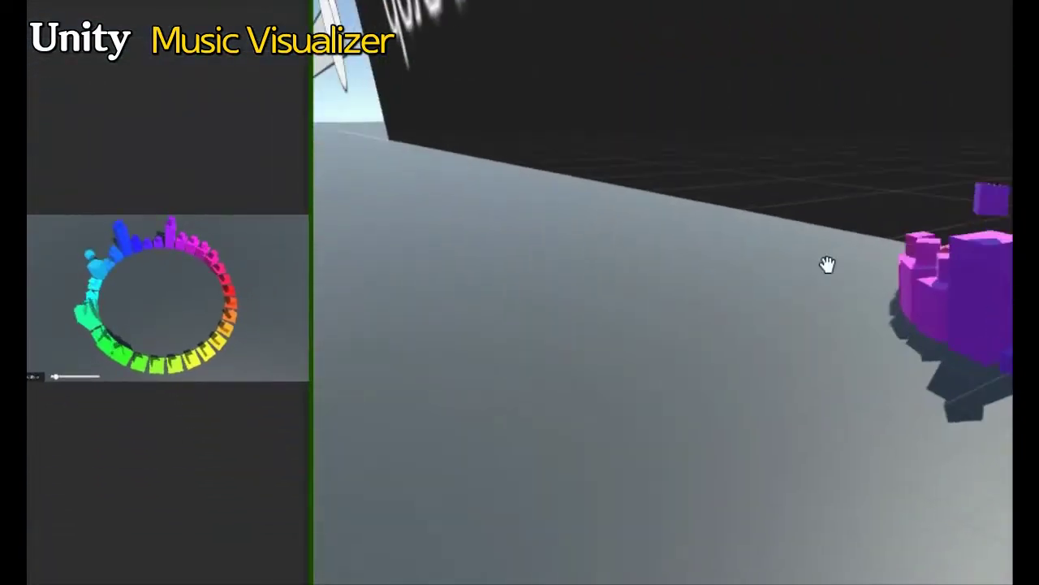
mouse_move(585, 322)
alt+mouse_down()
mouse_move(695, 390)
mouse_move(643, 258)
mouse_move(758, 305)
mouse_move(775, 278)
mouse_move(770, 290)
alt+mouse_up()
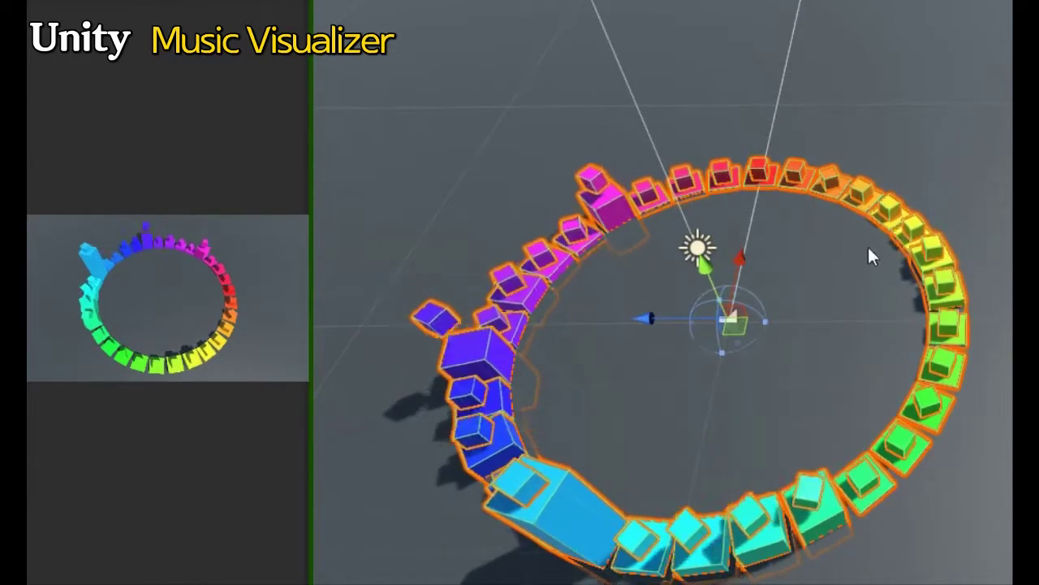
- Zoom in, orbit to a top-down angle, and widen the Scene view over the Game view
scroll(794, 257, up, 3)
mouse_move(793, 271)
right_down()
mouse_move(702, 333)
mouse_move(710, 259)
right_up()
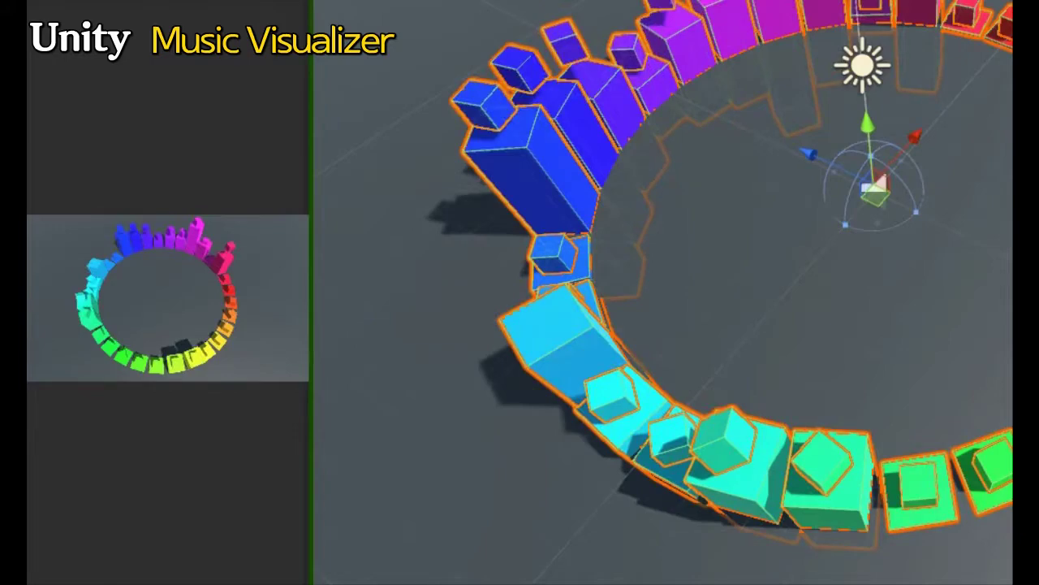
drag(313, 172, 32, 169)
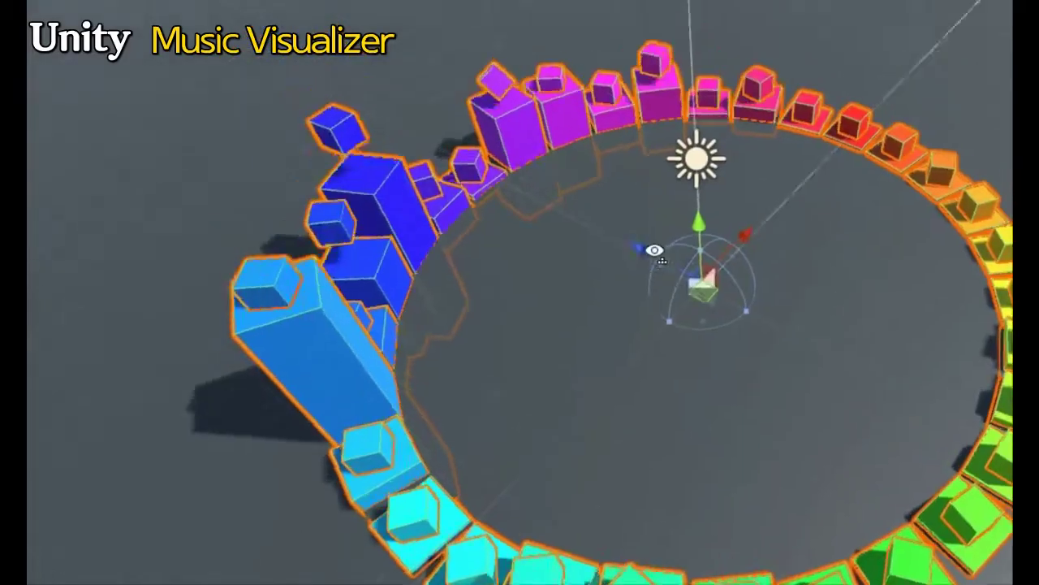
alt+drag(677, 332, 641, 390)
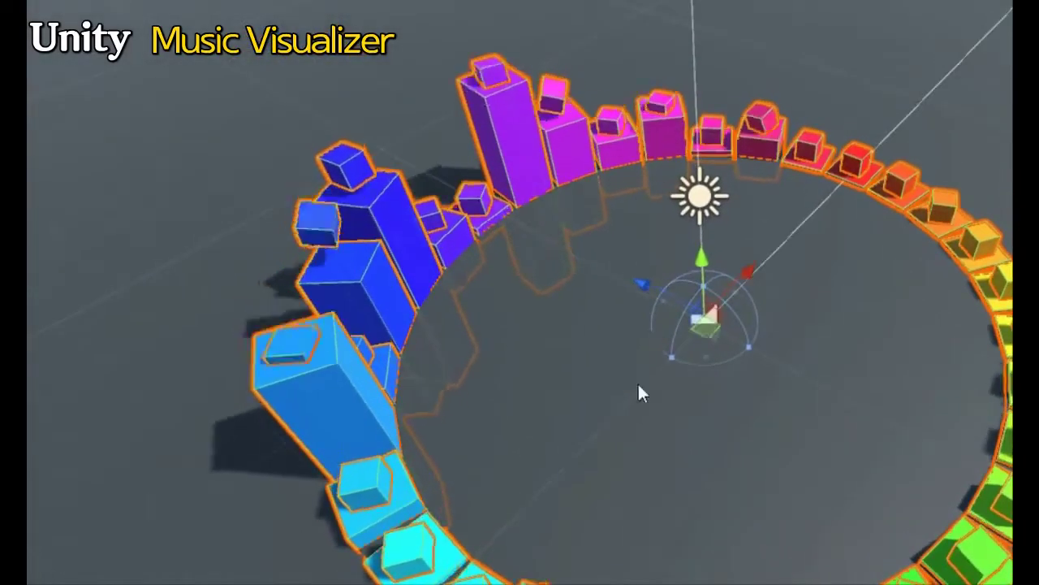
- With the Hand tool (Q), pan and orbit to re-centre the ring, then deselect all bars
key(q)
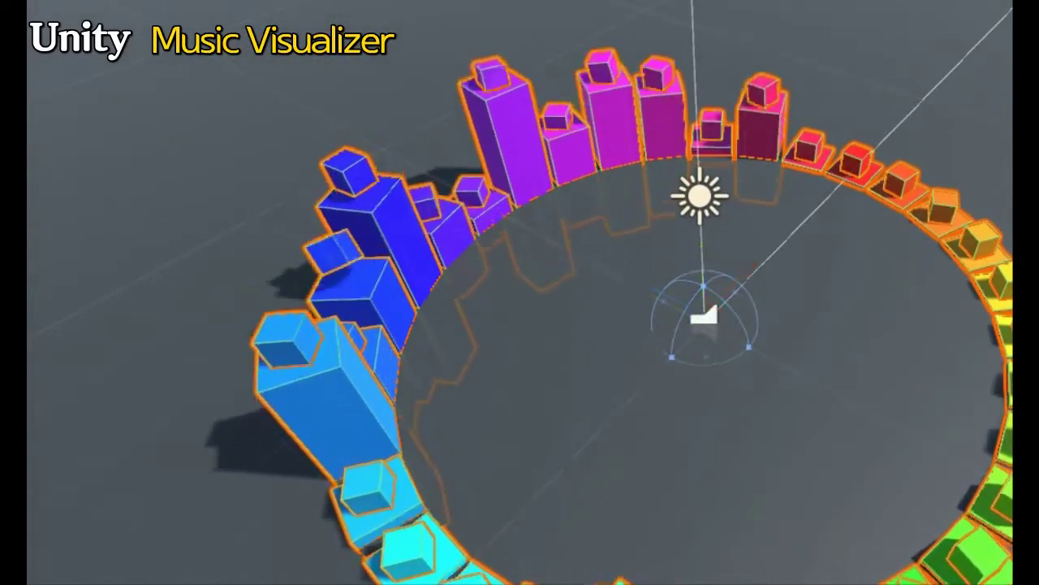
drag(609, 370, 460, 262)
mouse_move(784, 389)
alt+mouse_down()
mouse_move(665, 317)
mouse_move(724, 379)
mouse_move(642, 379)
mouse_move(610, 360)
alt+mouse_up()
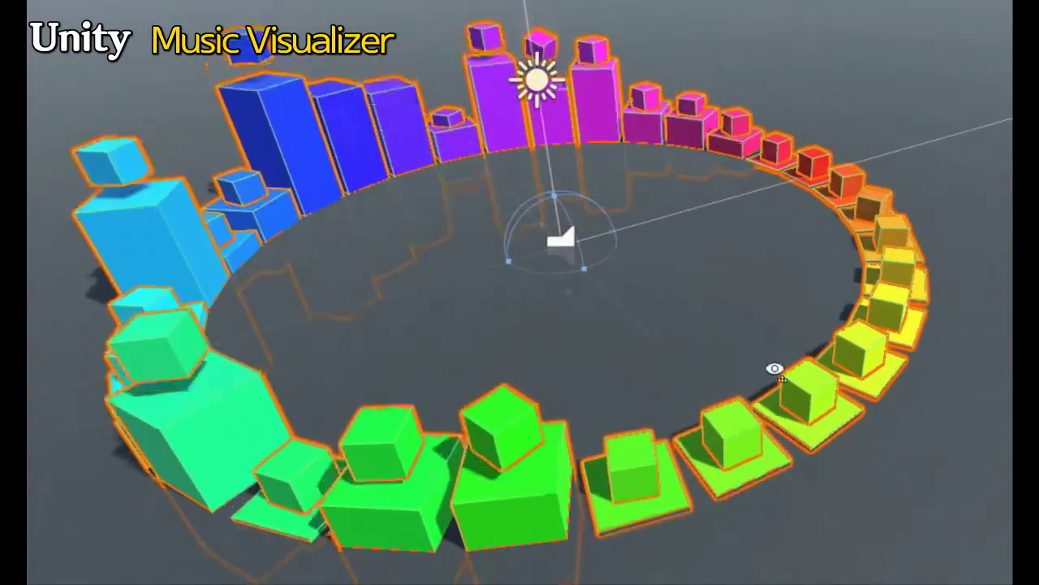
mouse_move(772, 367)
alt+mouse_down()
mouse_move(708, 336)
mouse_move(661, 355)
mouse_move(666, 366)
alt+mouse_up()
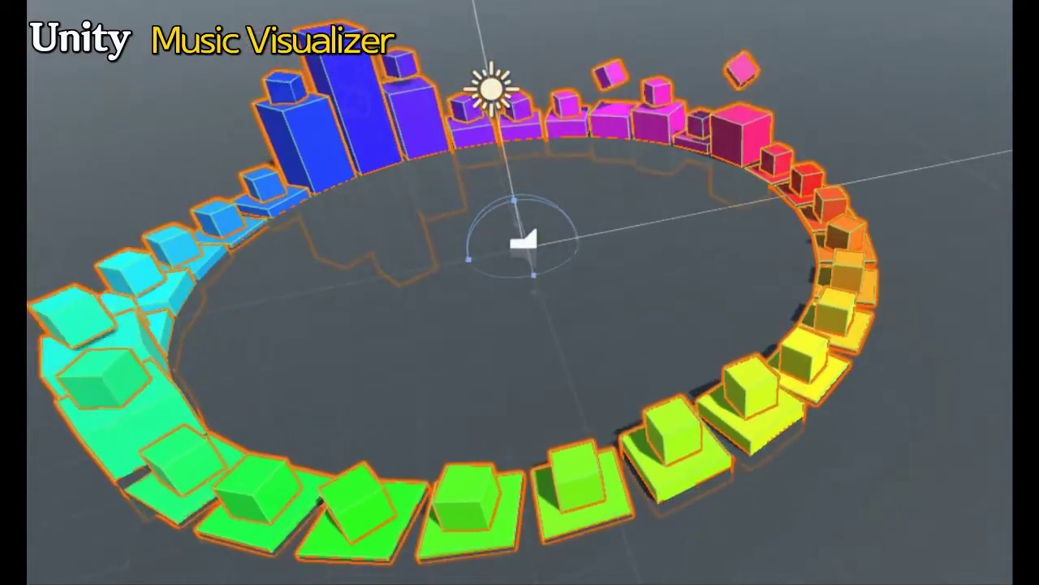
key(Escape)
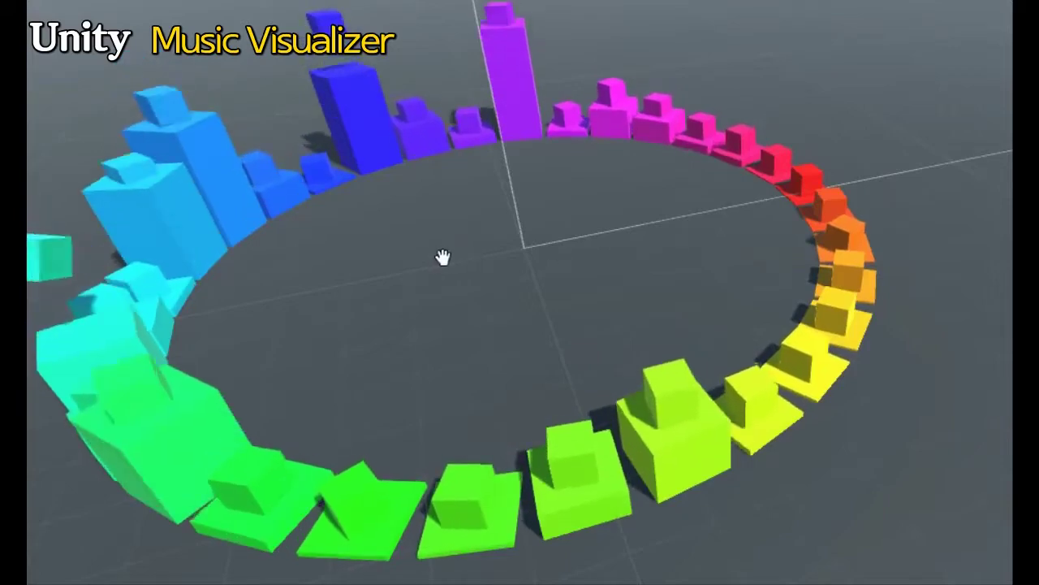
- Pan and orbit the Scene view in lower and closer around the ring of bars
mouse_move(443, 256)
middle_down()
mouse_move(462, 225)
mouse_move(406, 239)
mouse_move(580, 241)
mouse_move(440, 223)
middle_up()
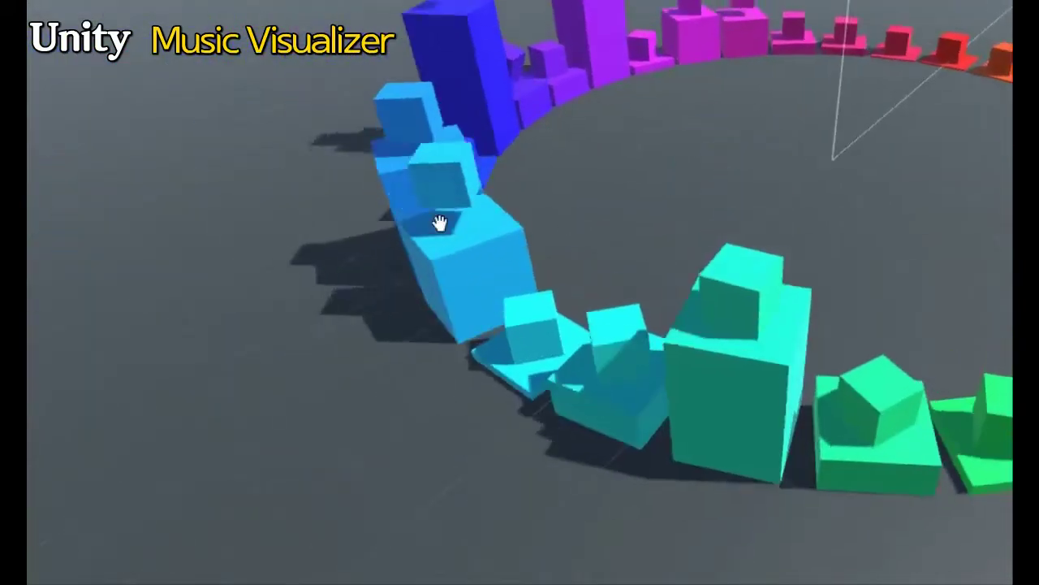
mouse_move(440, 223)
alt+mouse_down()
mouse_move(576, 250)
mouse_move(634, 195)
mouse_move(531, 187)
mouse_move(531, 149)
mouse_move(499, 174)
alt+mouse_up()
alt+drag(336, 262, 341, 186)
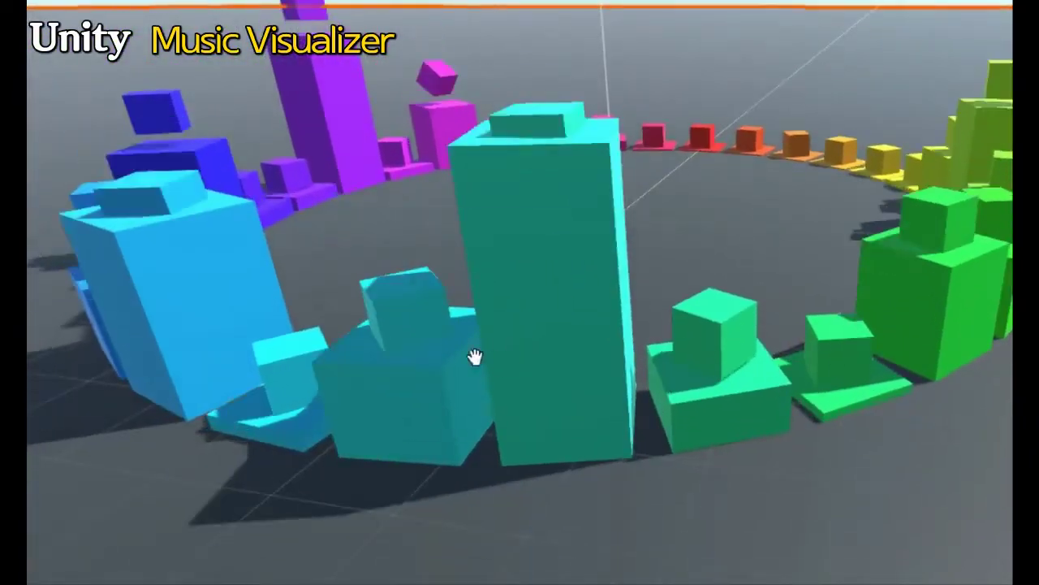
mouse_move(475, 357)
alt+mouse_down()
mouse_move(422, 267)
mouse_move(574, 327)
mouse_move(463, 290)
mouse_move(529, 314)
mouse_move(492, 301)
mouse_move(550, 306)
mouse_move(511, 287)
mouse_move(466, 302)
mouse_move(336, 293)
mouse_move(606, 276)
mouse_move(605, 259)
alt+mouse_up()
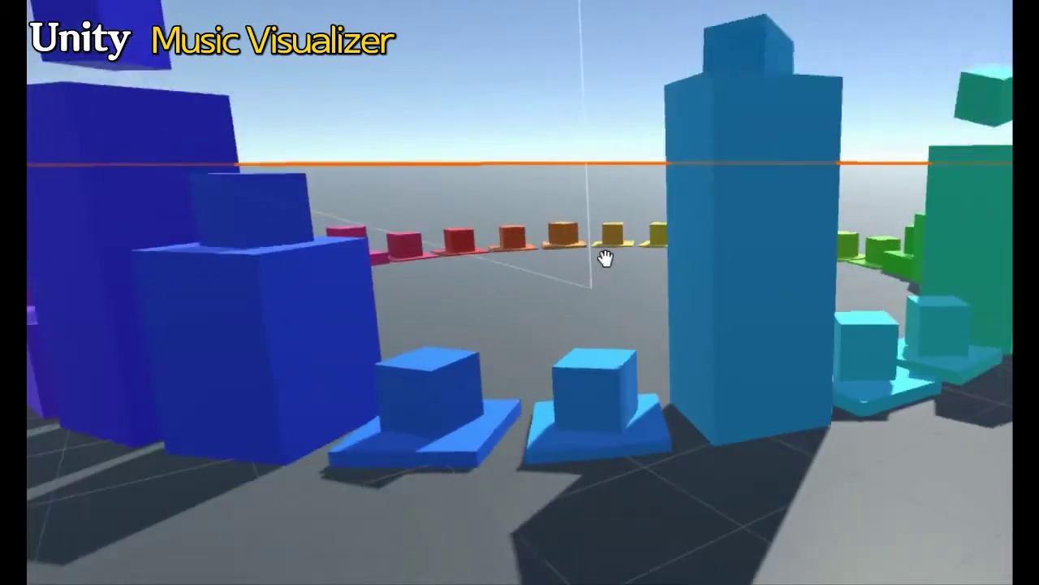
- Zoom out, orbit to look down on the ring's purple side, and reopen the Game view on the left
scroll(604, 255, down, 5)
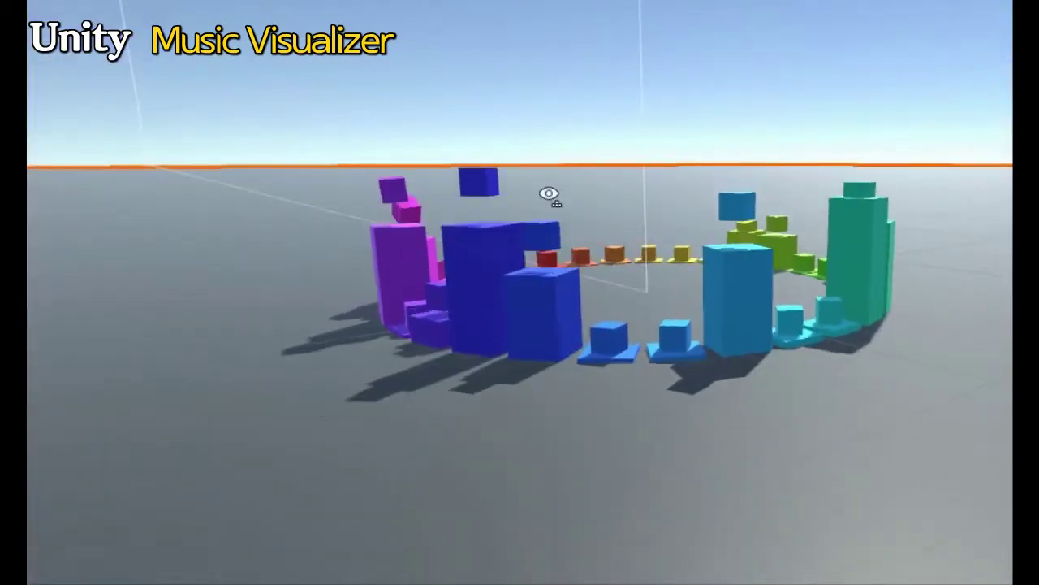
mouse_move(549, 193)
alt+mouse_down()
mouse_move(547, 218)
mouse_move(473, 243)
mouse_move(506, 263)
alt+mouse_up()
mouse_move(347, 221)
alt+mouse_down()
mouse_move(564, 297)
mouse_move(488, 288)
mouse_move(532, 325)
alt+mouse_up()
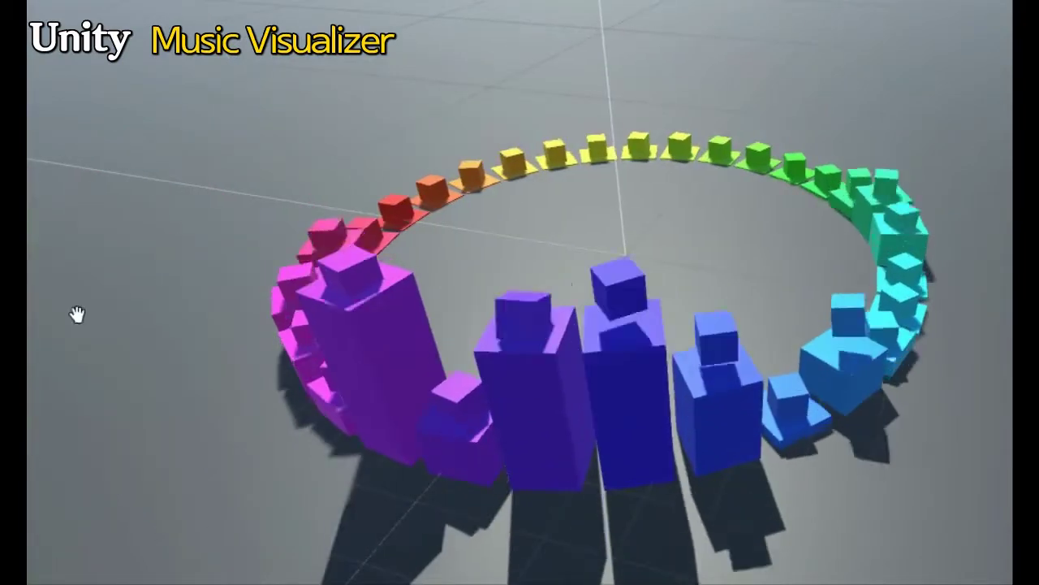
mouse_move(70, 301)
mouse_down()
mouse_move(486, 343)
mouse_move(606, 344)
mouse_move(578, 346)
mouse_up()
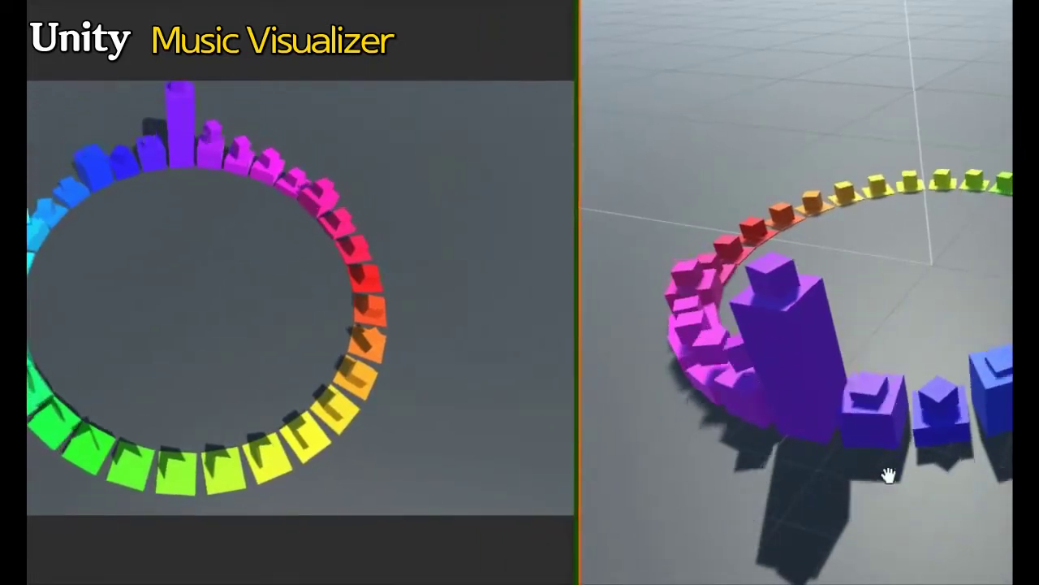
- Narrow the Game view twice so the Scene view gets more room
scroll(827, 439, down, 3)
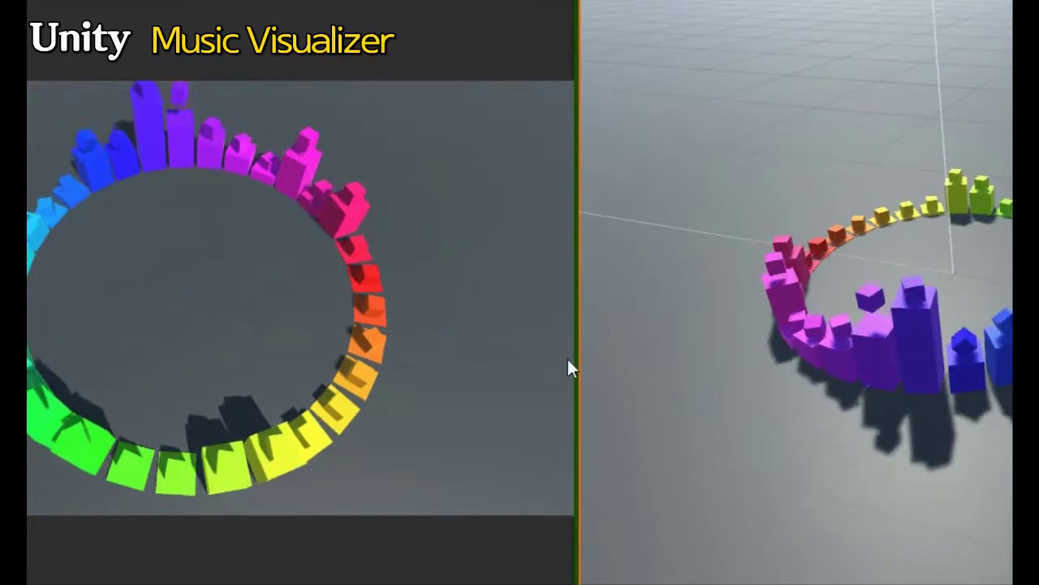
drag(578, 362, 503, 354)
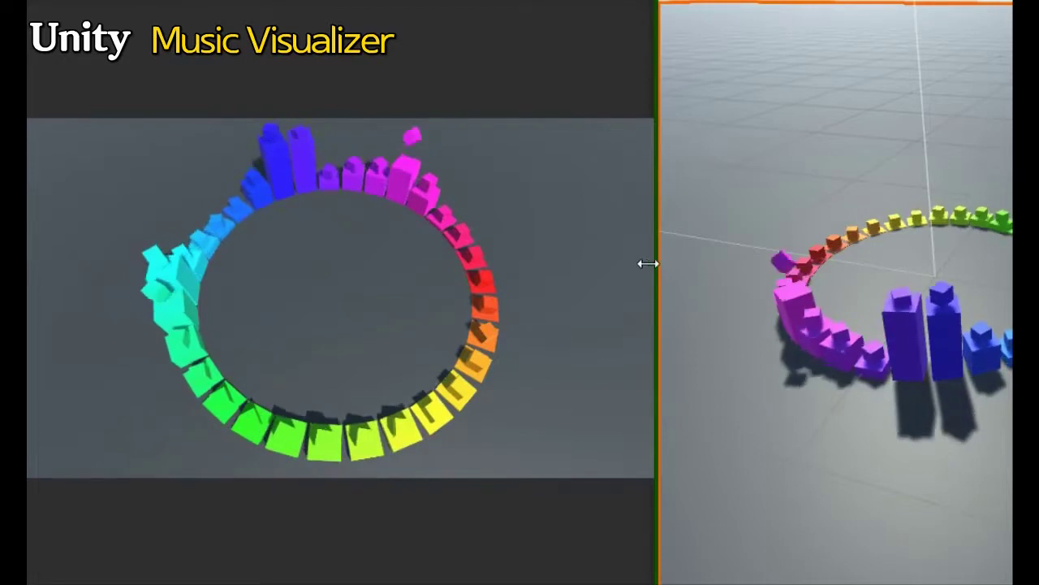
drag(647, 263, 538, 268)
- Orbit and pan the Scene view, pulling back to centre the ring
mouse_move(675, 281)
alt+mouse_down()
mouse_move(777, 294)
mouse_move(722, 238)
alt+mouse_up()
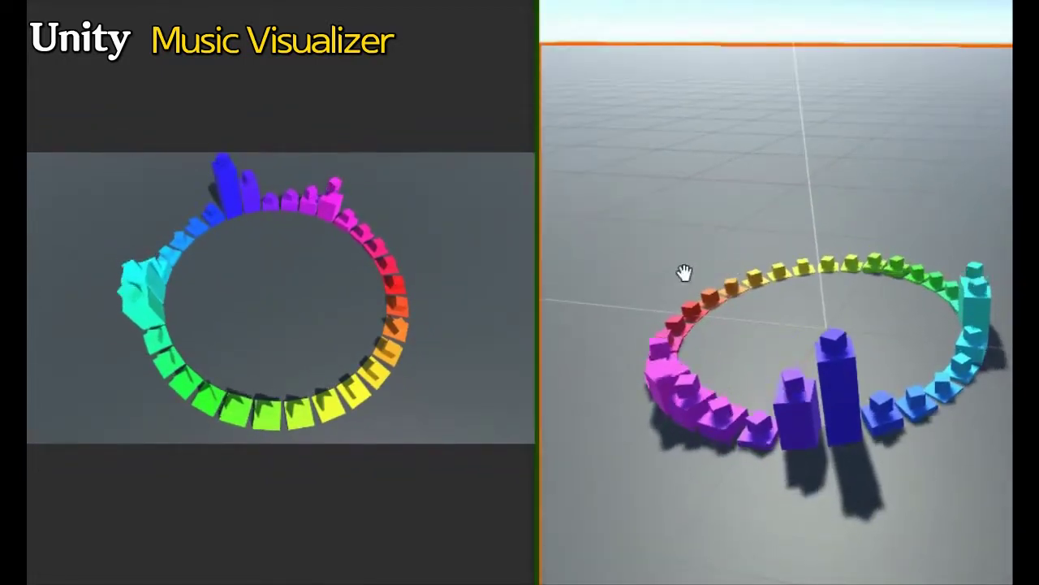
middle_drag(685, 273, 617, 244)
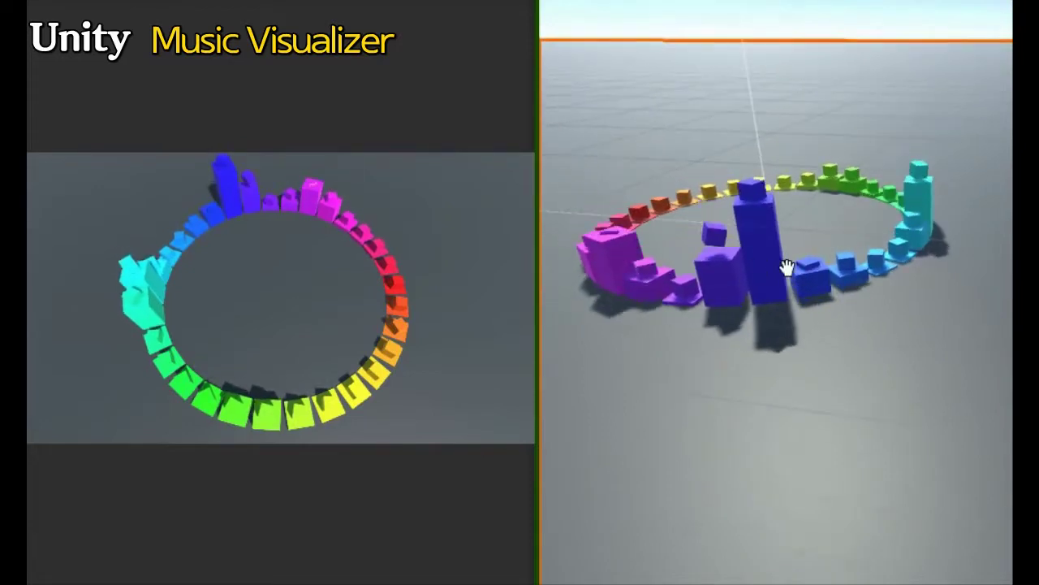
middle_drag(787, 268, 745, 333)
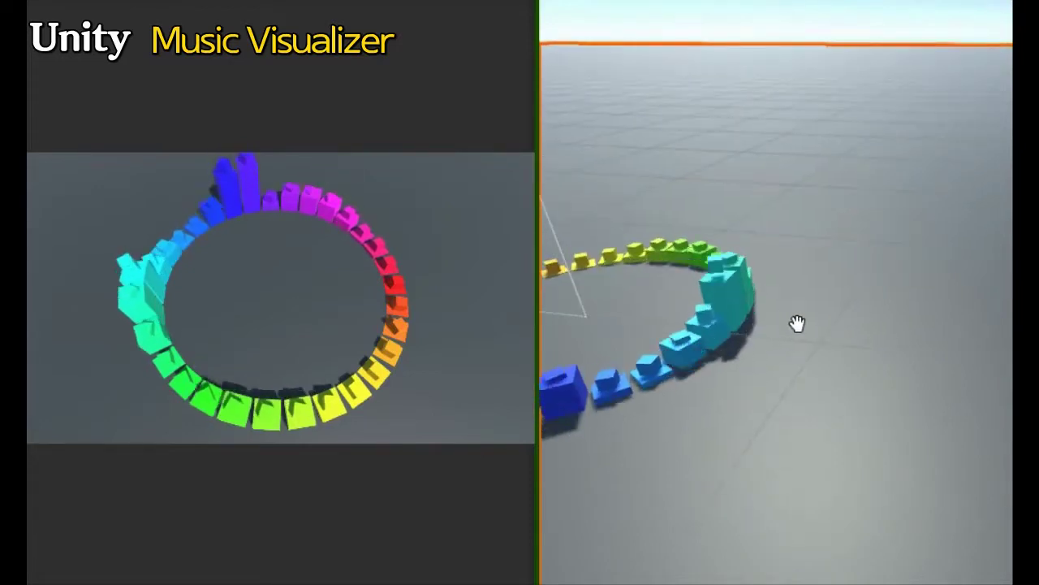
alt+drag(789, 325, 365, 319)
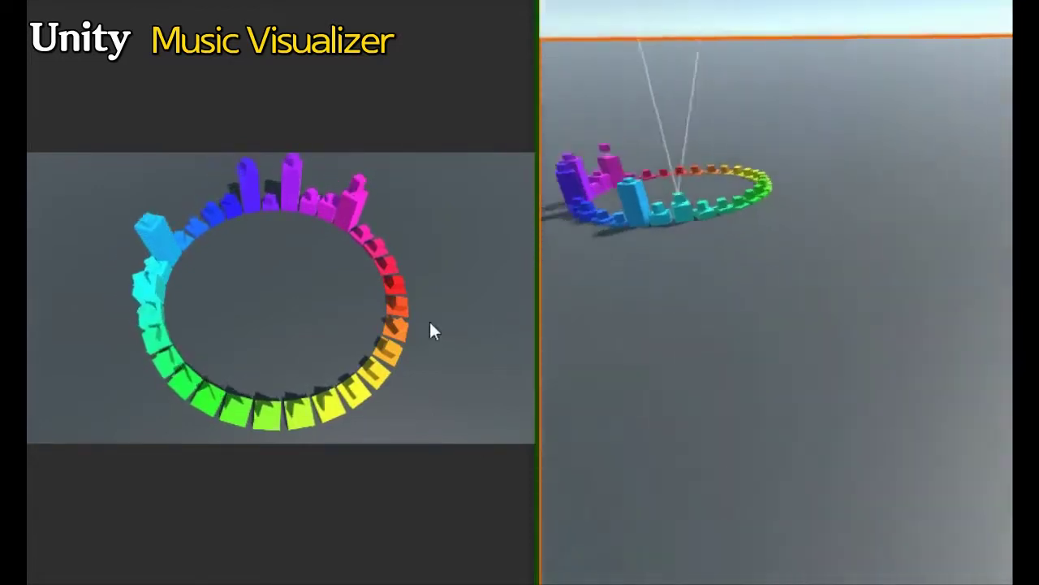
middle_drag(780, 355, 787, 330)
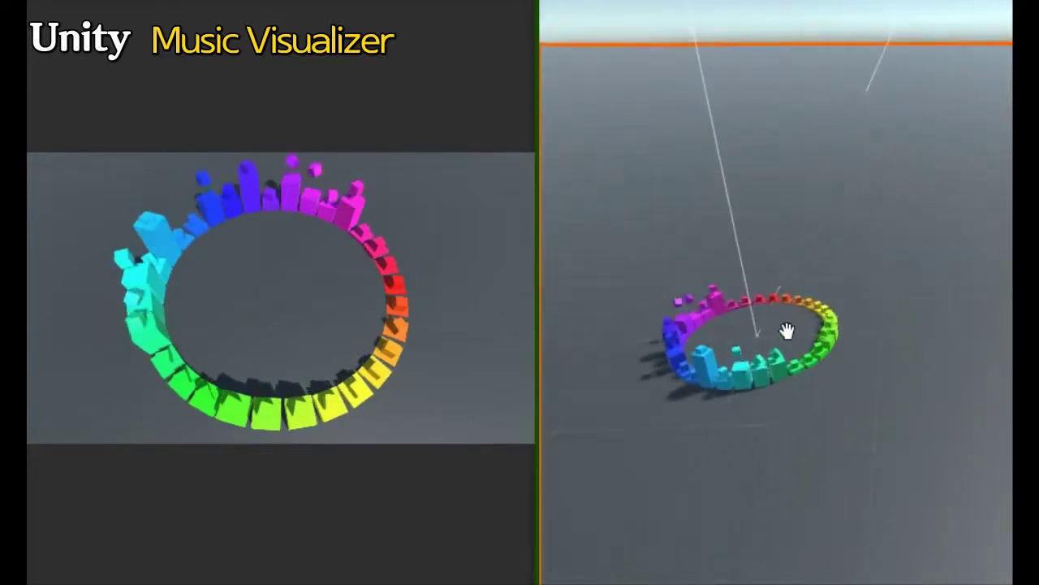
- Zoom the Scene view and keep orbiting until the whole ring is in view
scroll(832, 342, up, 2)
scroll(830, 344, up, 2)
scroll(831, 348, up, 2)
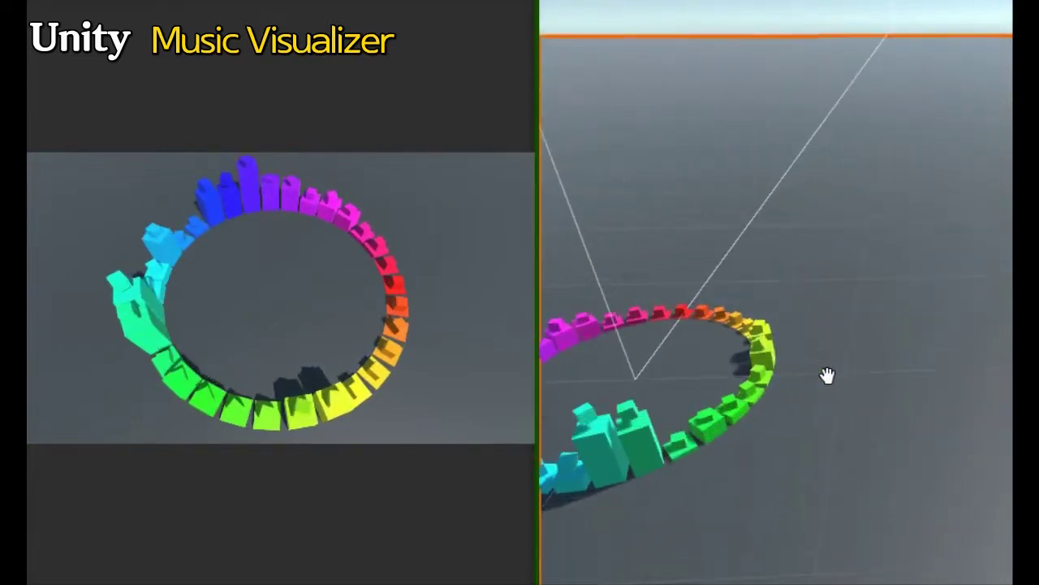
scroll(826, 376, up, 2)
mouse_move(800, 351)
alt+mouse_down()
mouse_move(731, 402)
mouse_move(655, 371)
mouse_move(724, 360)
alt+mouse_up()
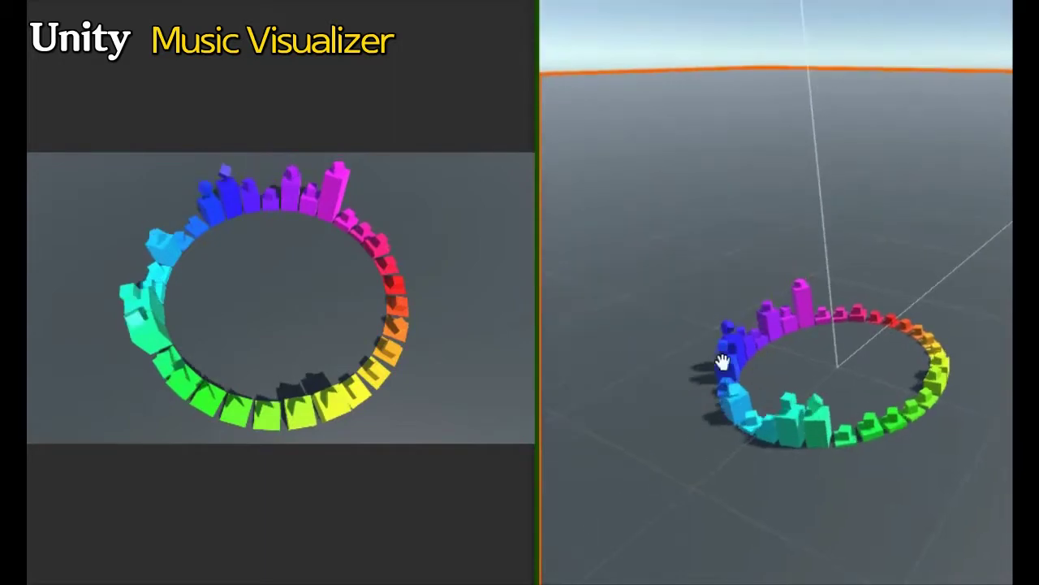
scroll(645, 398, up, 2)
mouse_move(646, 398)
alt+mouse_down()
mouse_move(859, 336)
mouse_move(764, 346)
mouse_move(804, 349)
mouse_move(574, 394)
mouse_move(763, 362)
mouse_move(743, 367)
alt+mouse_up()
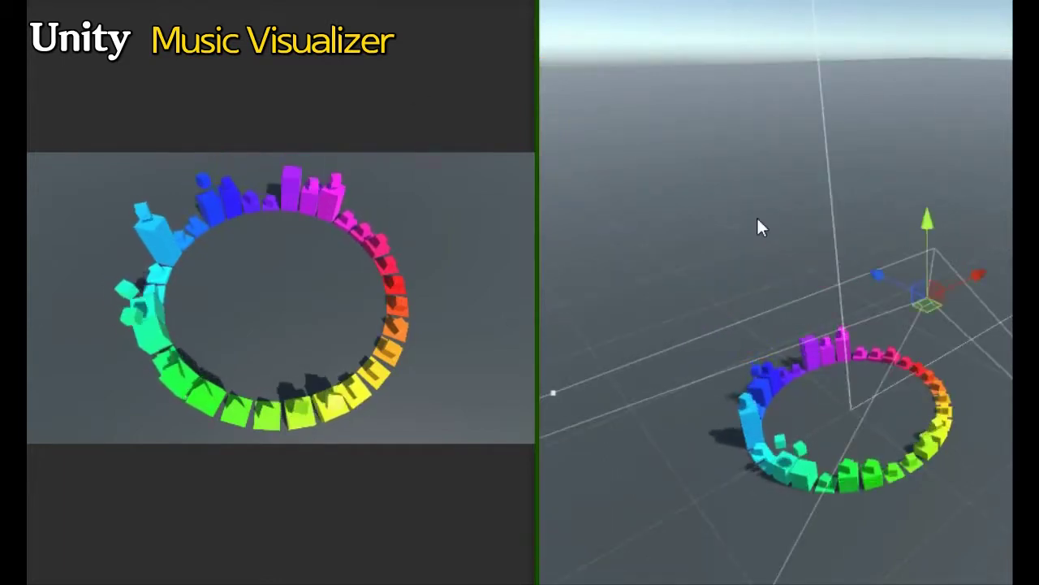
- Move the Main Camera vertically, sideways and back, and tilt it lower, leaving the Game view showing only the floor and controls
drag(930, 220, 932, 363)
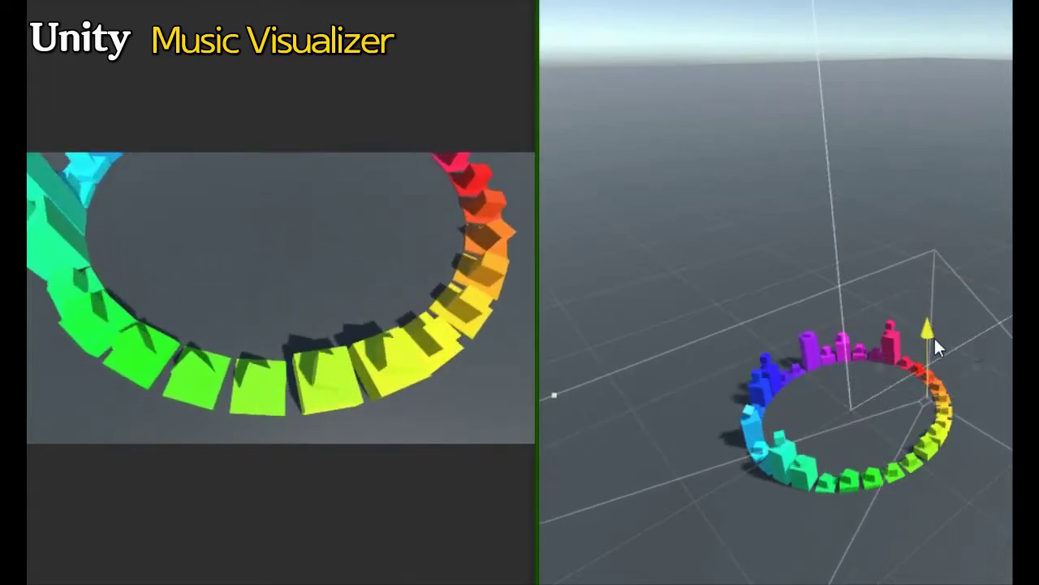
drag(933, 363, 915, 173)
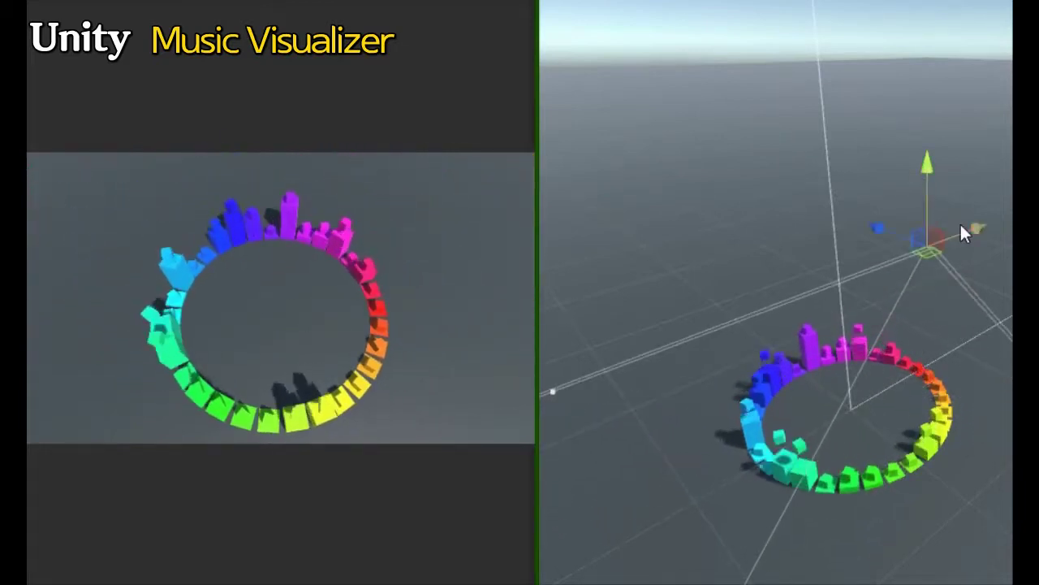
drag(953, 231, 911, 175)
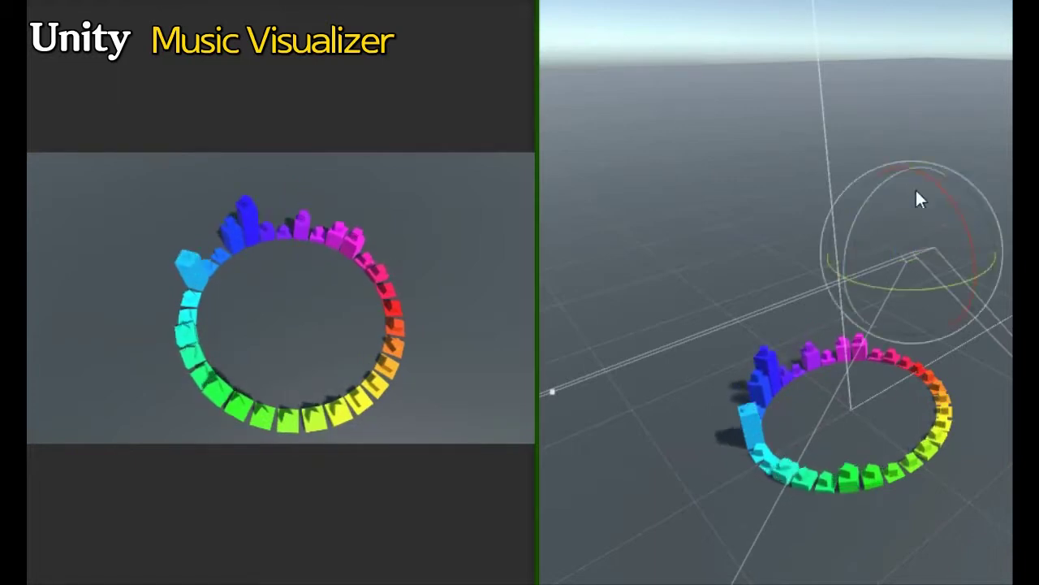
drag(940, 187, 948, 272)
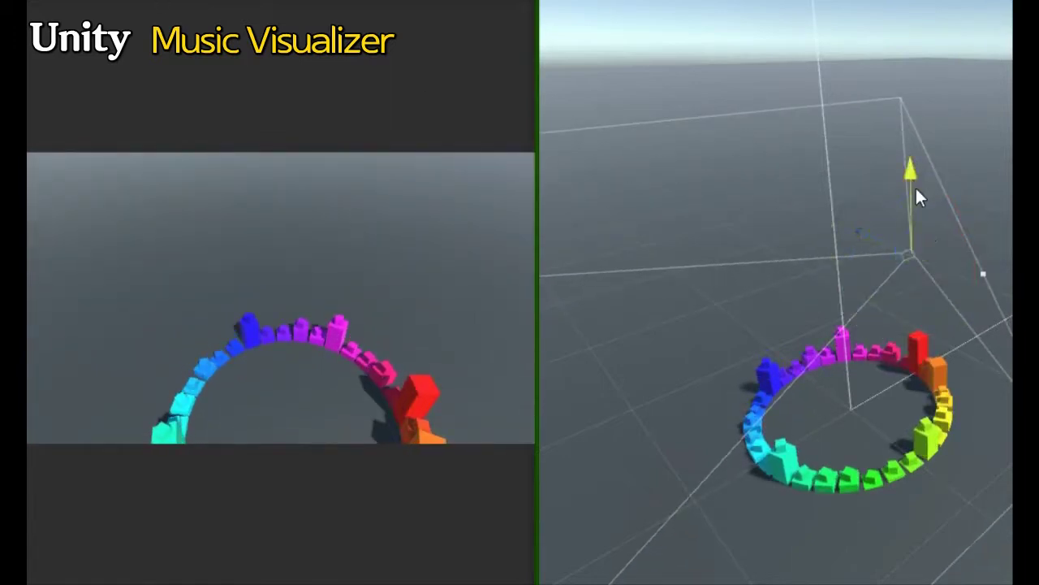
drag(916, 191, 916, 326)
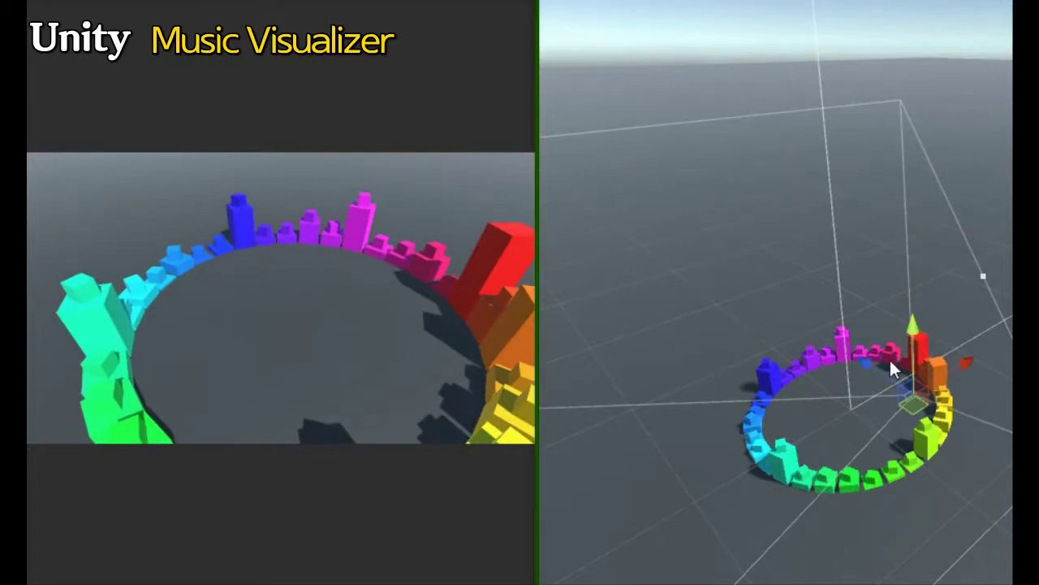
drag(891, 364, 916, 406)
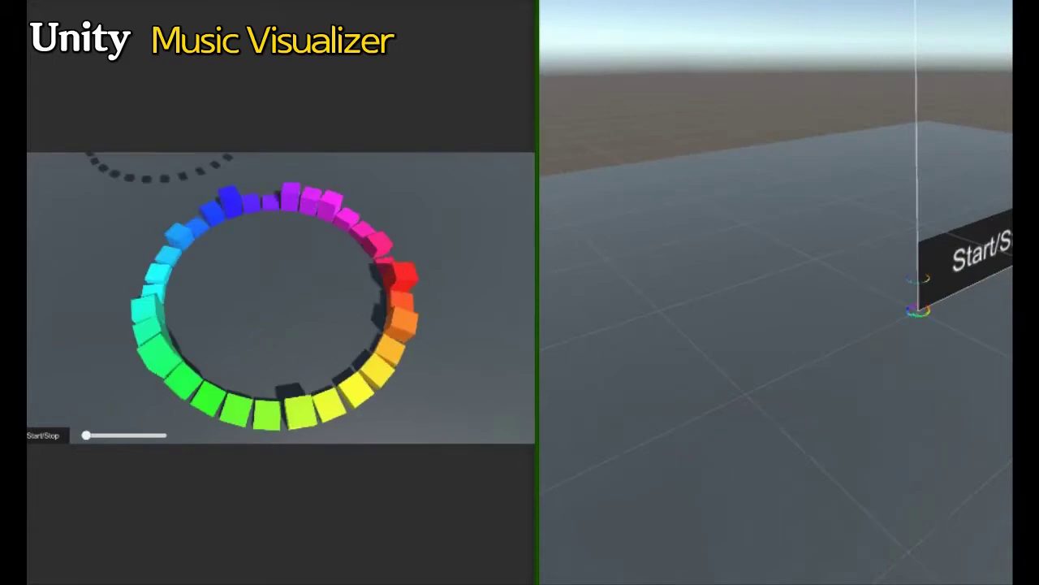
- Select the ground plane and expand the Game view across the entire window
click(613, 265)
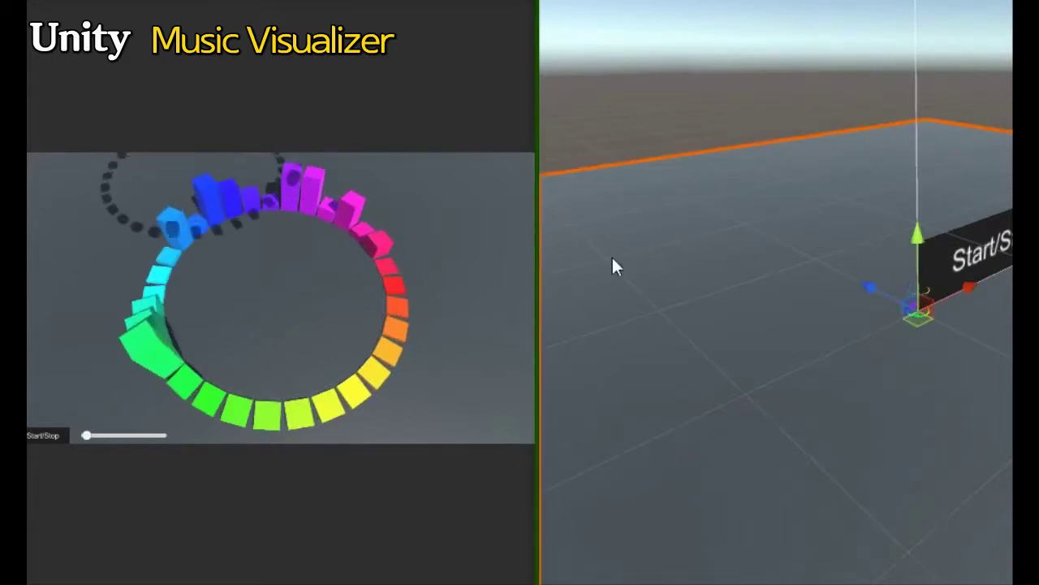
drag(534, 110, 1007, 114)
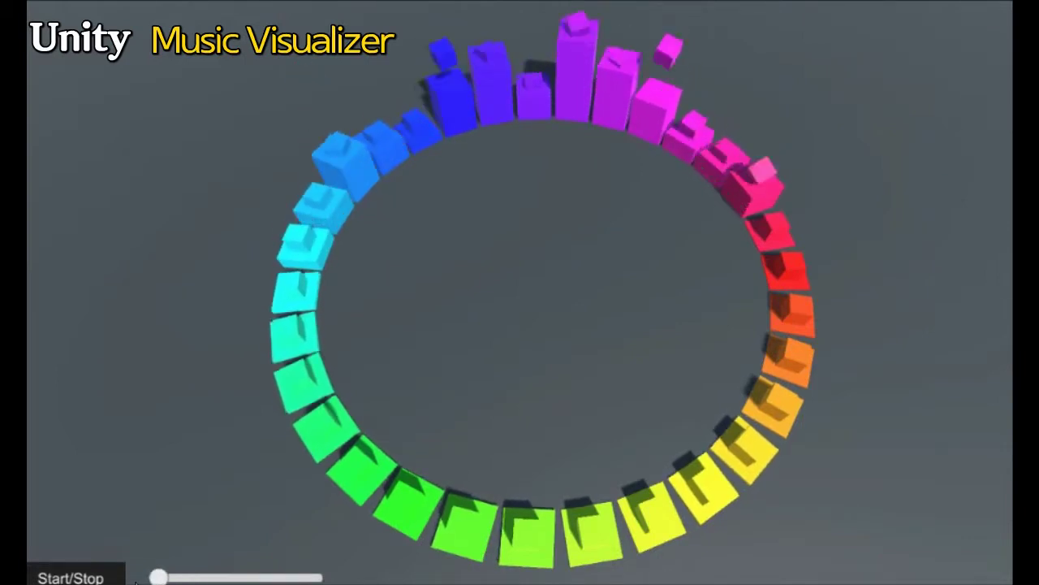
- Seek the music to about two-thirds with the in-game slider, then restore the split Game/Scene layout
drag(158, 578, 256, 578)
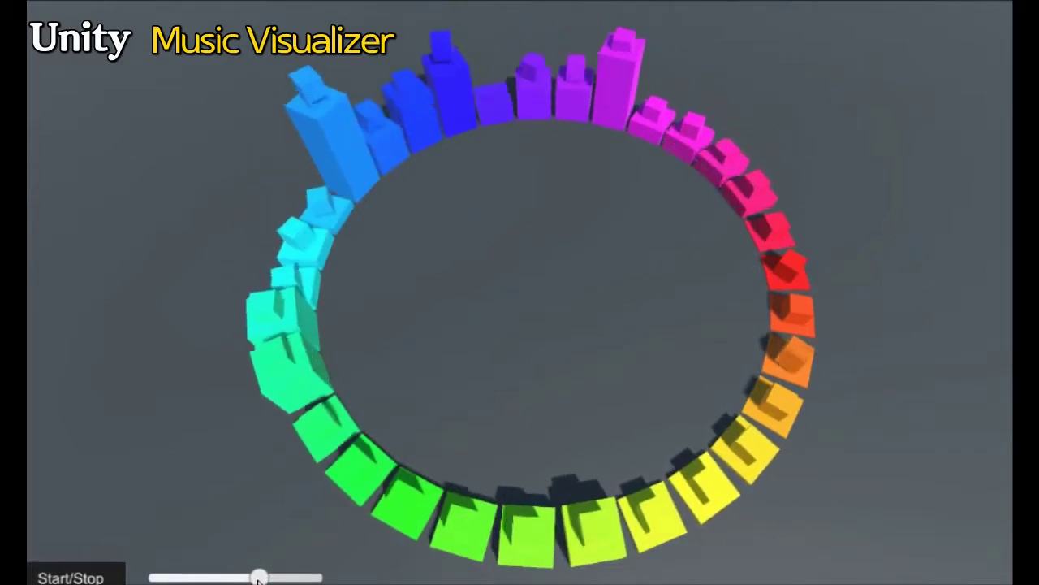
drag(257, 578, 261, 578)
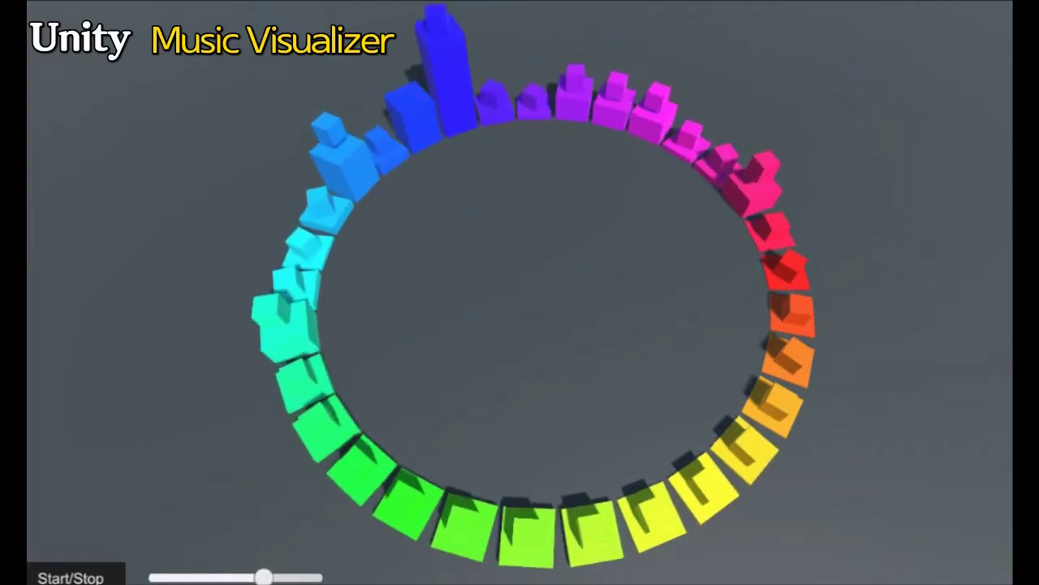
drag(1011, 327, 631, 334)
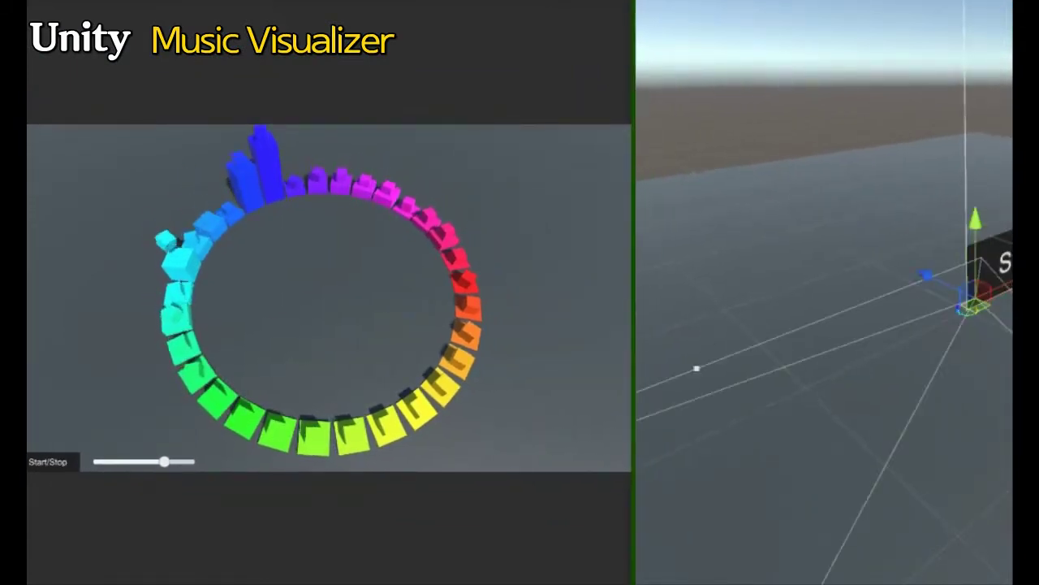
- Move the Main Camera up, down and back with the Move gizmo to fit the ring
mouse_move(975, 227)
mouse_down()
mouse_move(972, 202)
mouse_move(934, 273)
mouse_up()
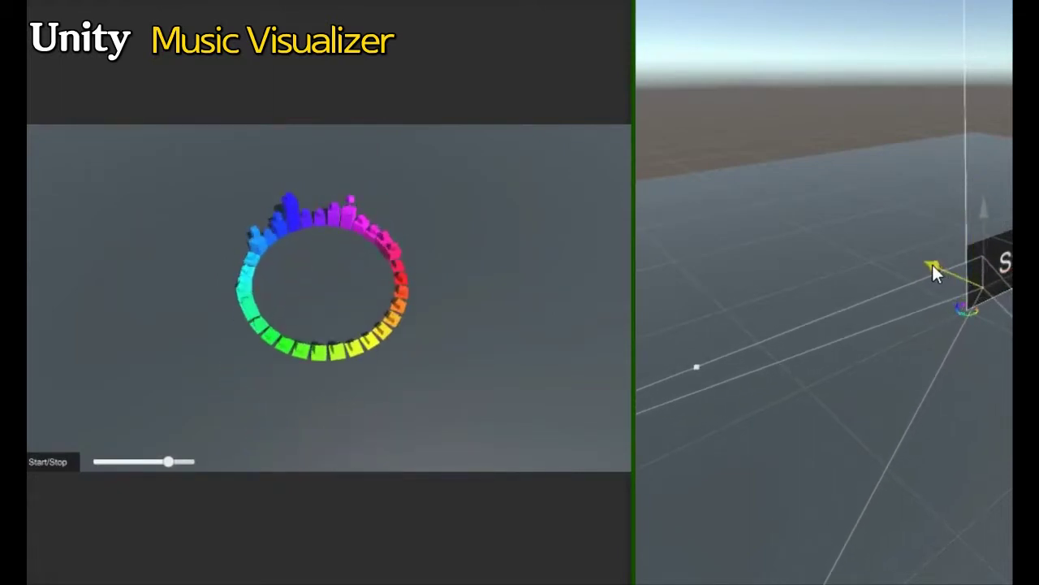
drag(981, 213, 981, 233)
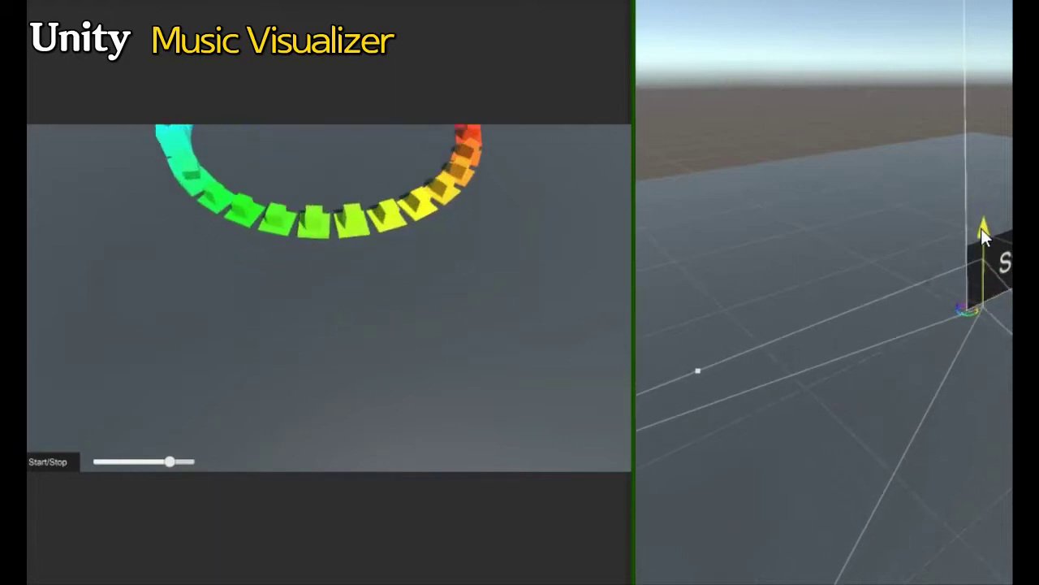
drag(945, 284, 942, 281)
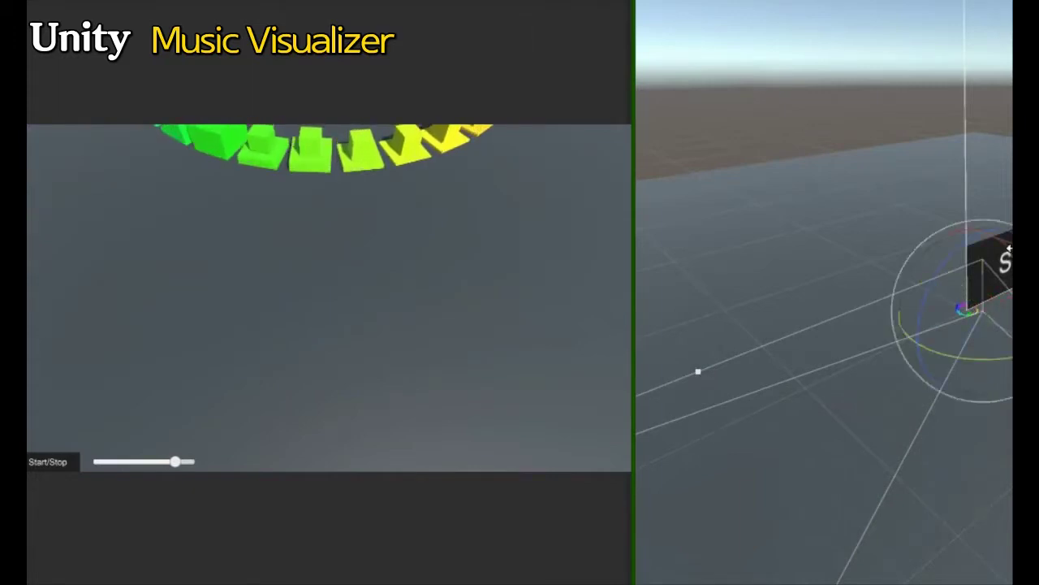
- Tilt the camera so the ring sits lower, bring it closer, and widen the Game view
drag(1005, 255, 1011, 268)
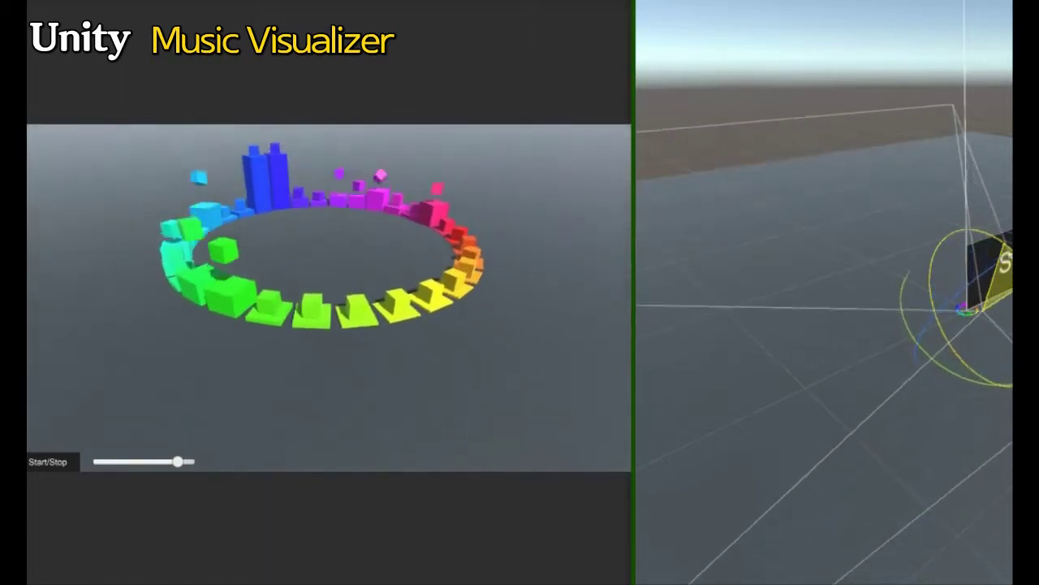
drag(1011, 268, 796, 572)
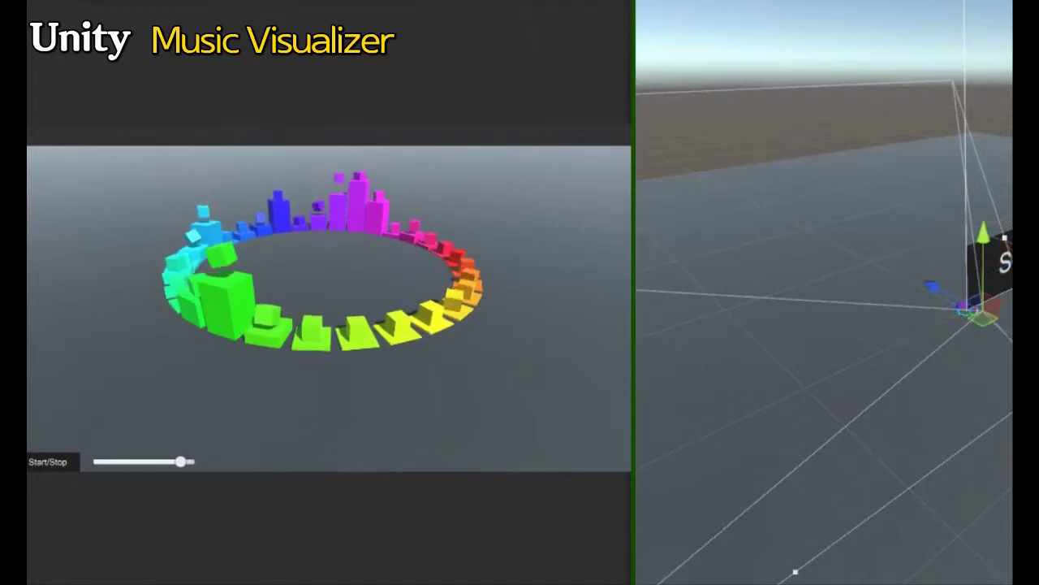
drag(931, 288, 868, 276)
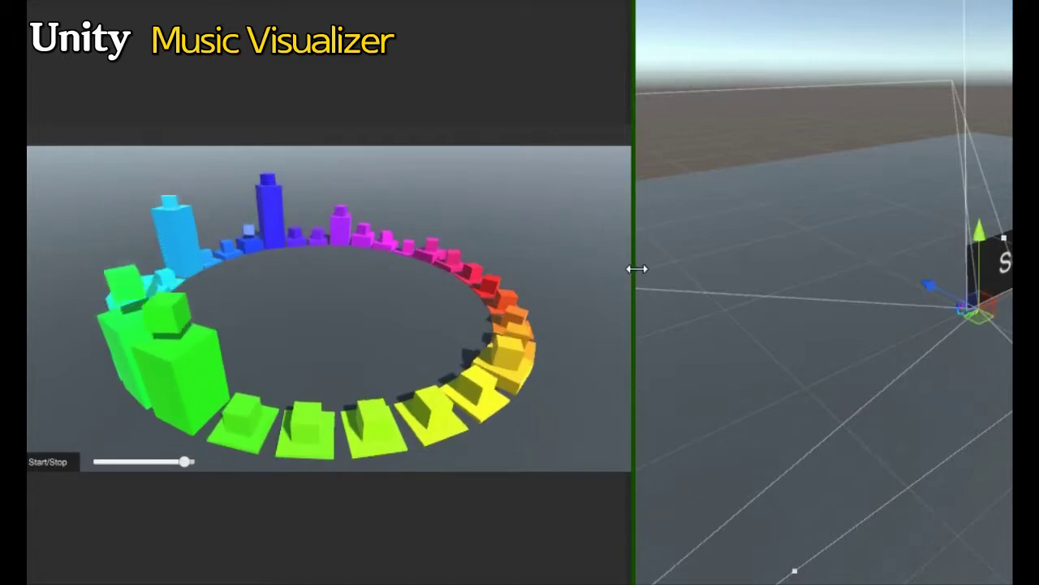
drag(637, 268, 948, 291)
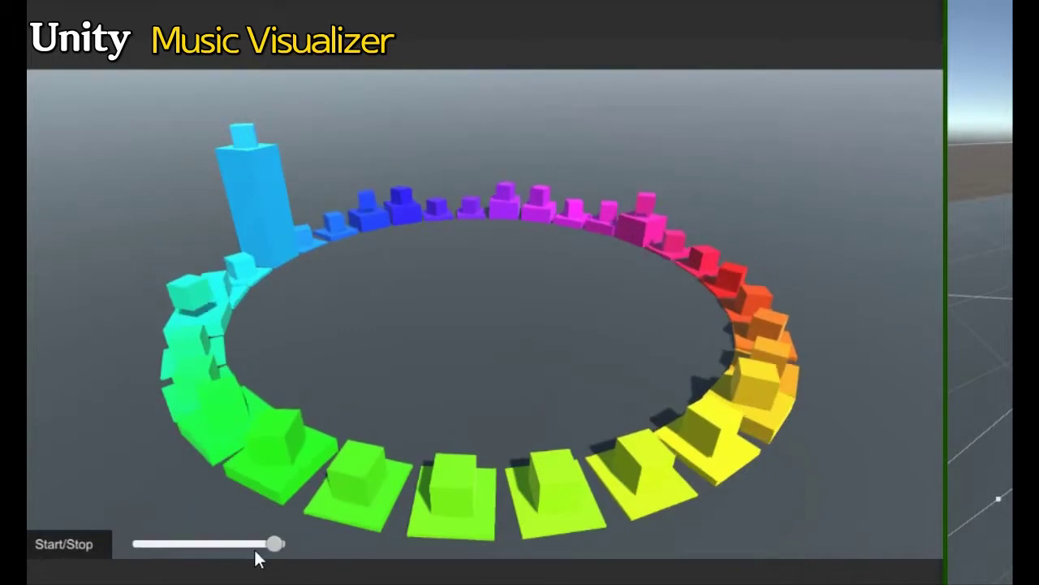
- Rewind the track with the slider, toggle Start/Stop twice to restart the music, then shrink the Game view
drag(257, 556, 186, 557)
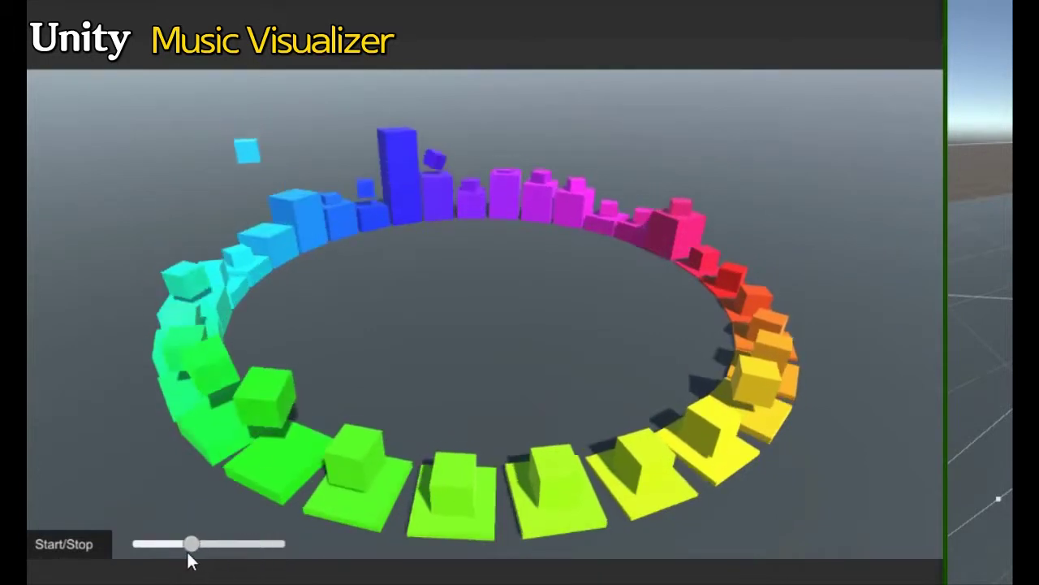
click(72, 551)
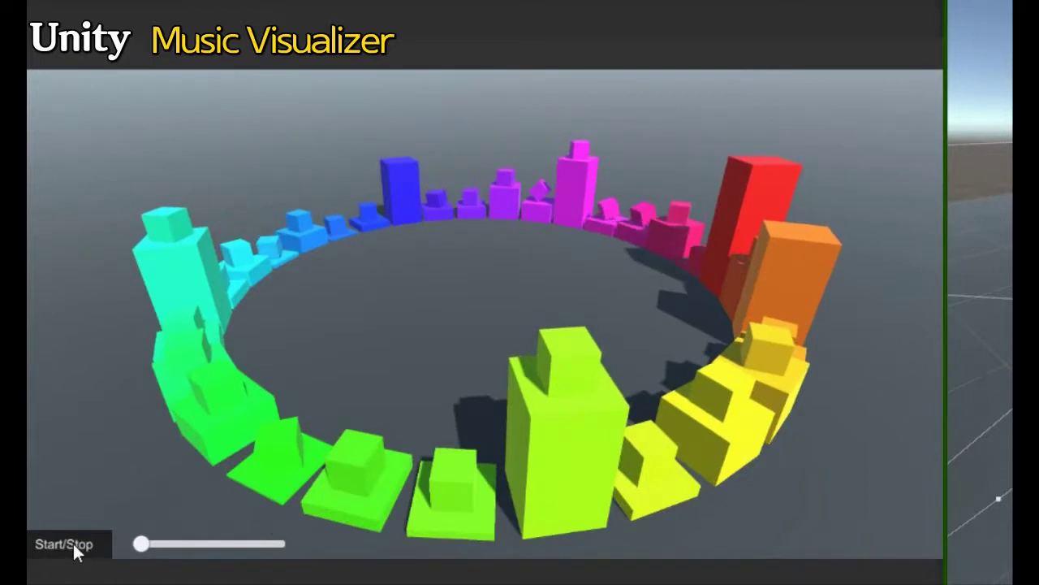
click(75, 550)
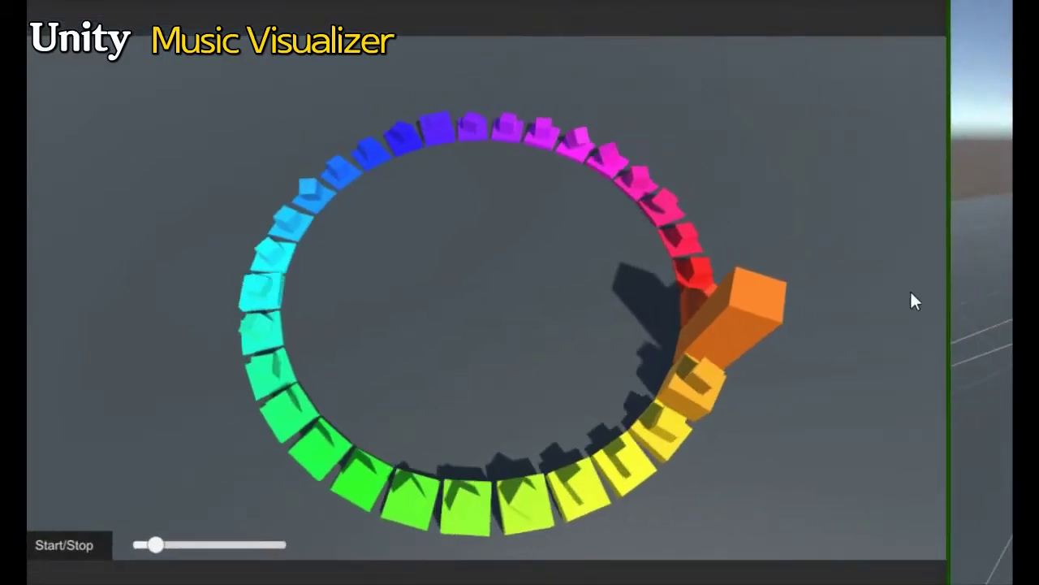
drag(911, 289, 690, 305)
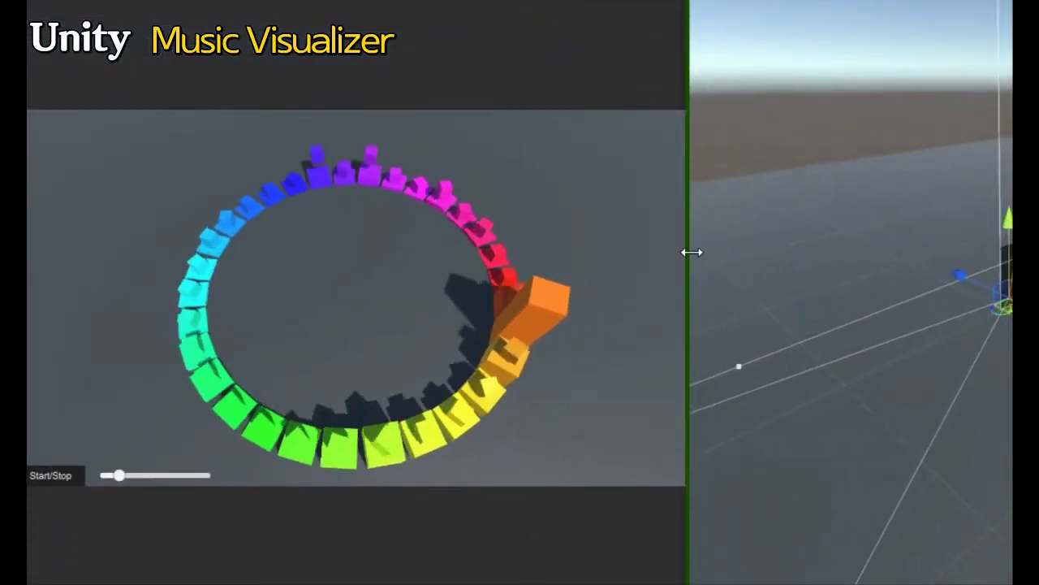
- Narrow the Game view, lower the camera, and rotate it (E) to a new viewing angle
drag(689, 249, 659, 255)
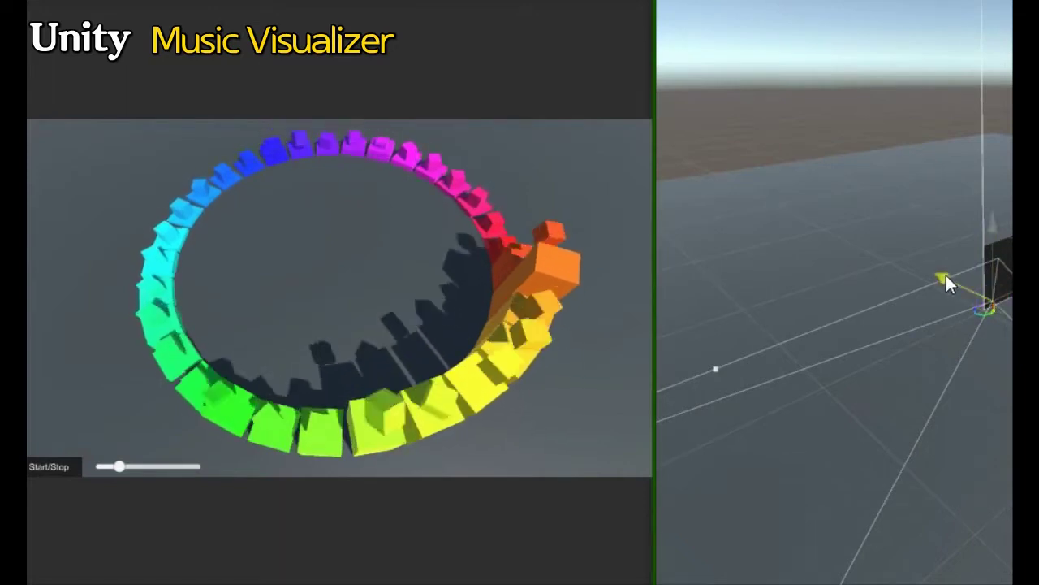
drag(947, 276, 947, 277)
drag(998, 234, 997, 238)
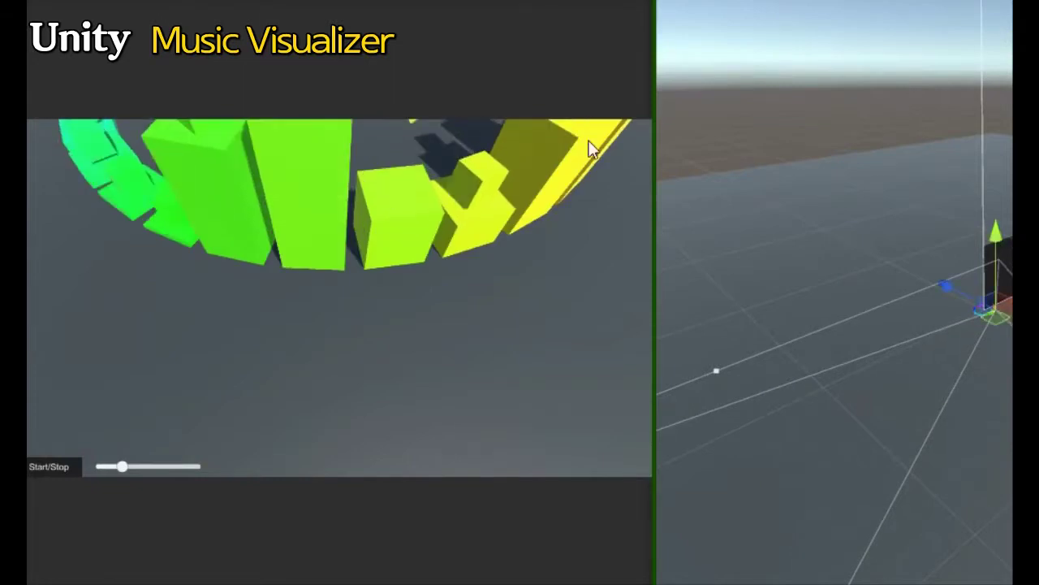
key(e)
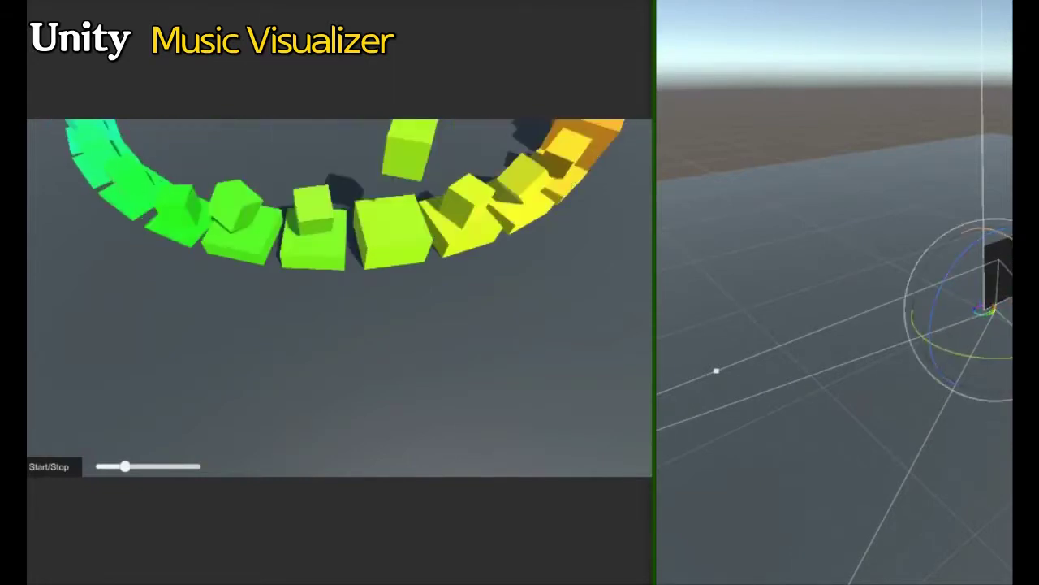
drag(1011, 244, 1003, 236)
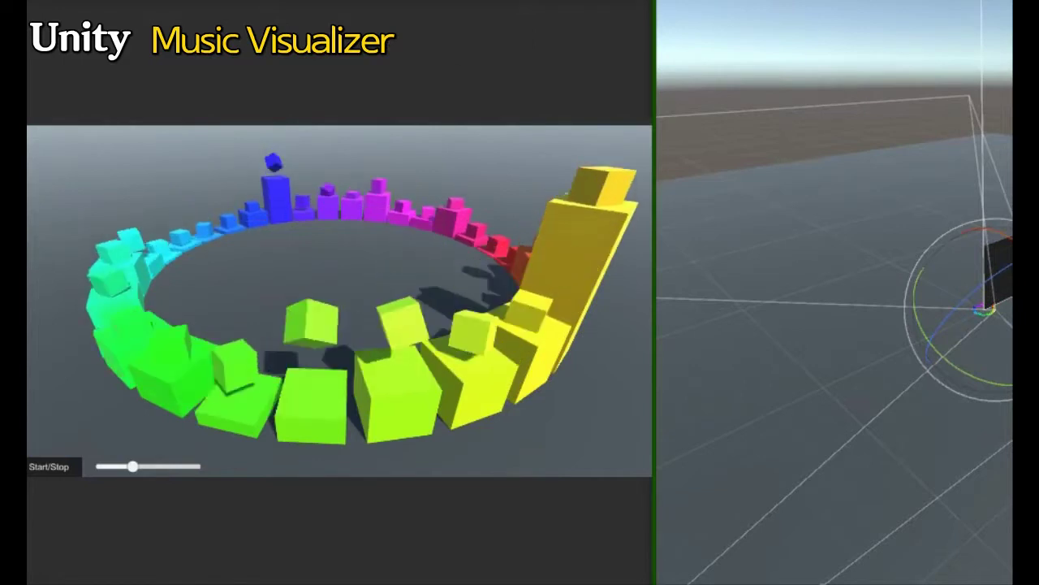
- Shift the camera sideways and back (W) so the ring fits, then orbit the Scene view
key(w)
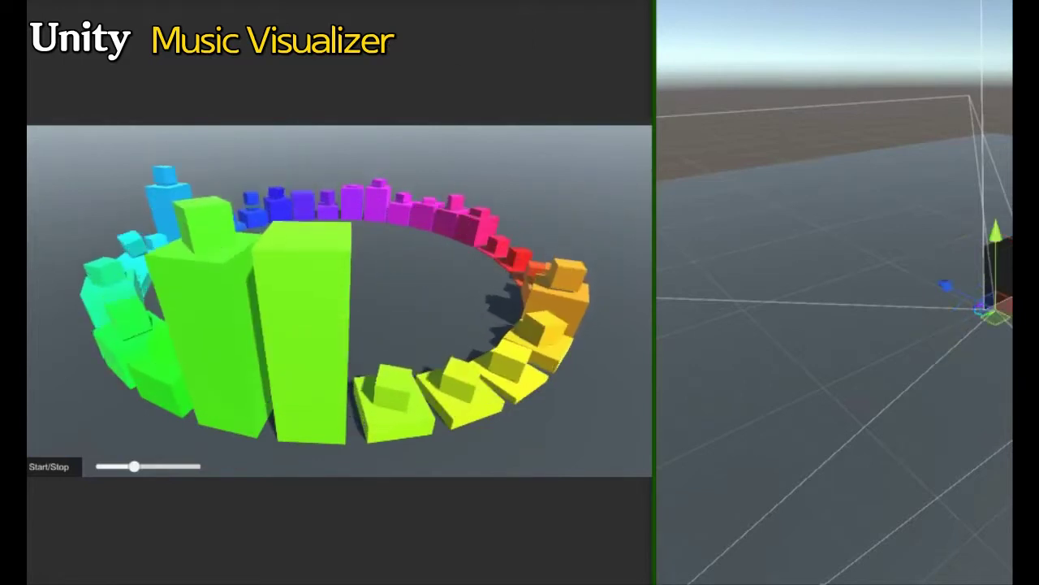
drag(1011, 306, 1005, 302)
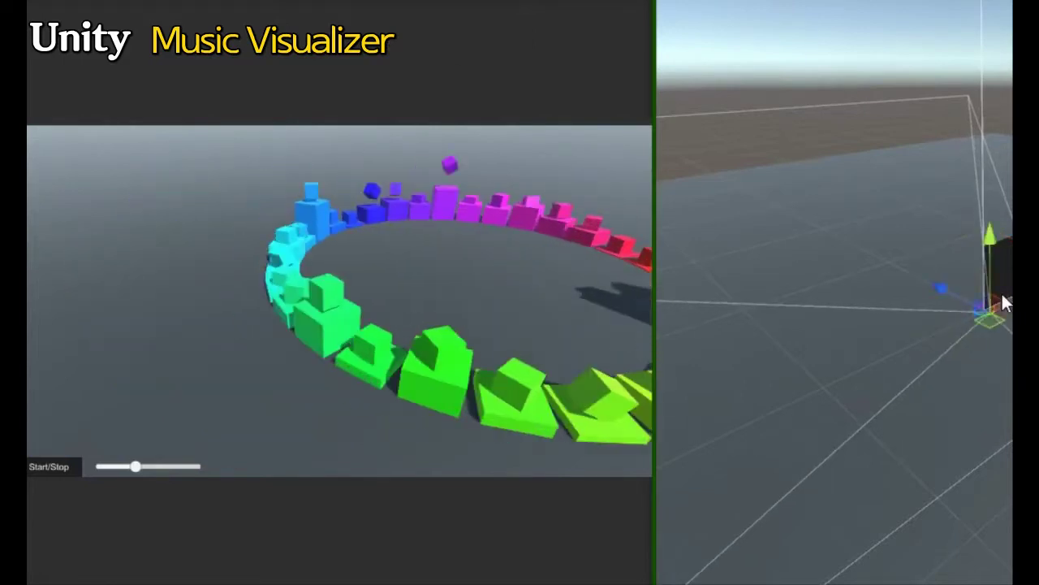
mouse_move(947, 288)
mouse_down()
mouse_move(999, 297)
mouse_move(1005, 246)
mouse_up()
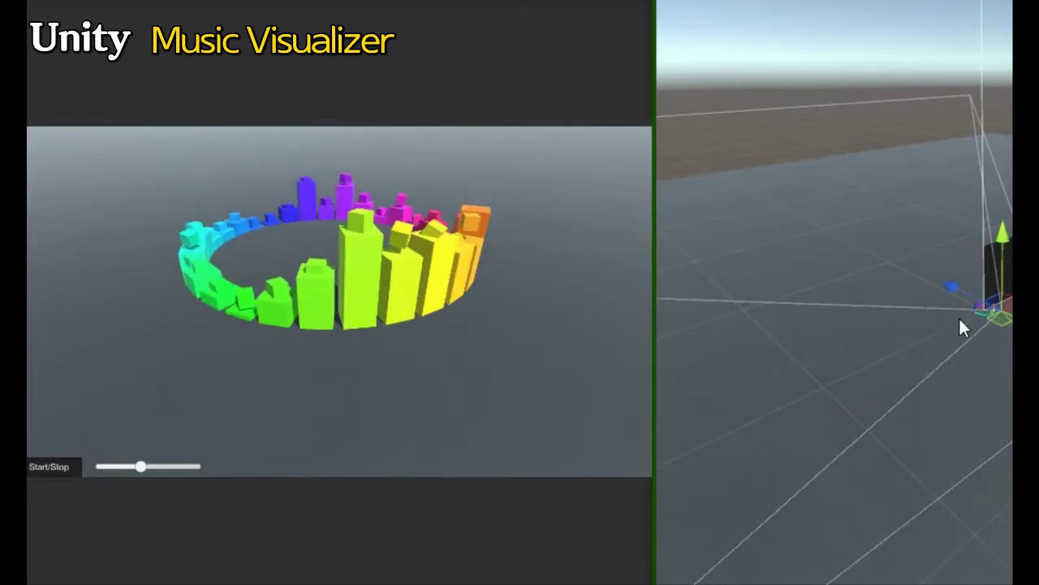
mouse_move(961, 326)
alt+mouse_down()
mouse_move(975, 333)
mouse_move(946, 348)
alt+mouse_up()
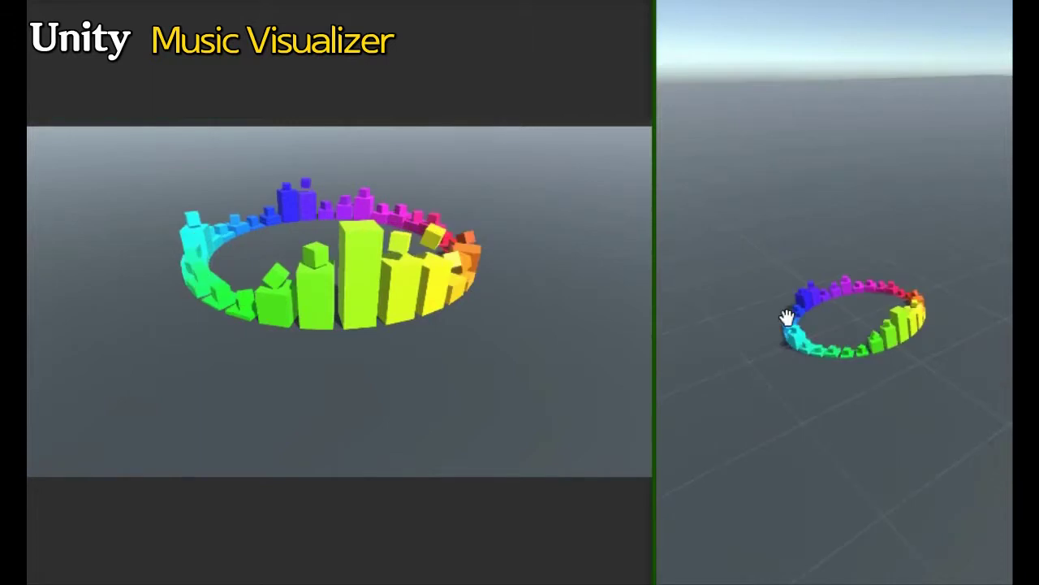
- Widen the Scene view and pan, orbit and zoom its camera toward the rainbow ring
drag(786, 317, 882, 325)
drag(658, 317, 447, 324)
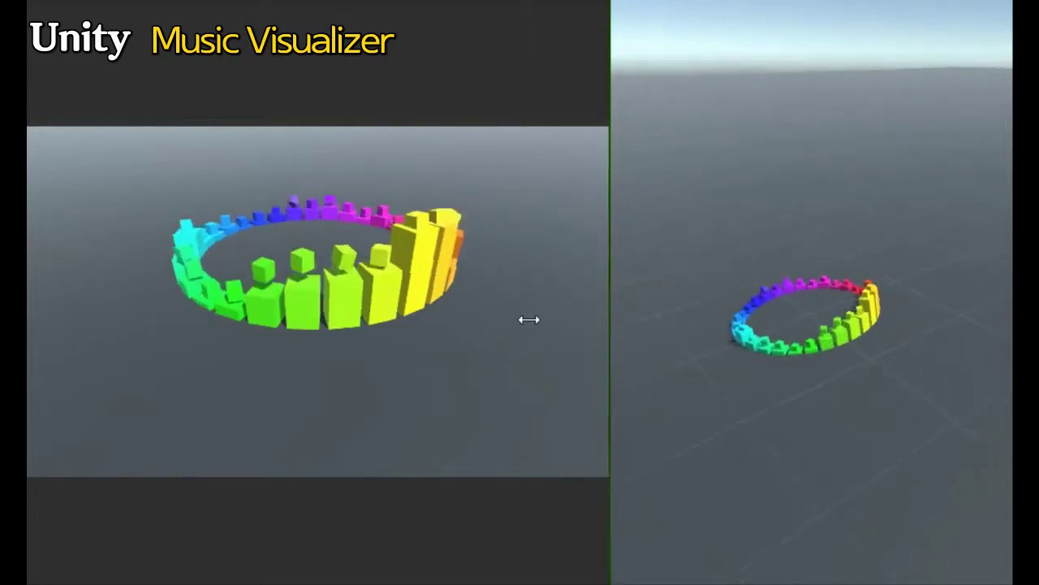
alt+drag(866, 300, 835, 318)
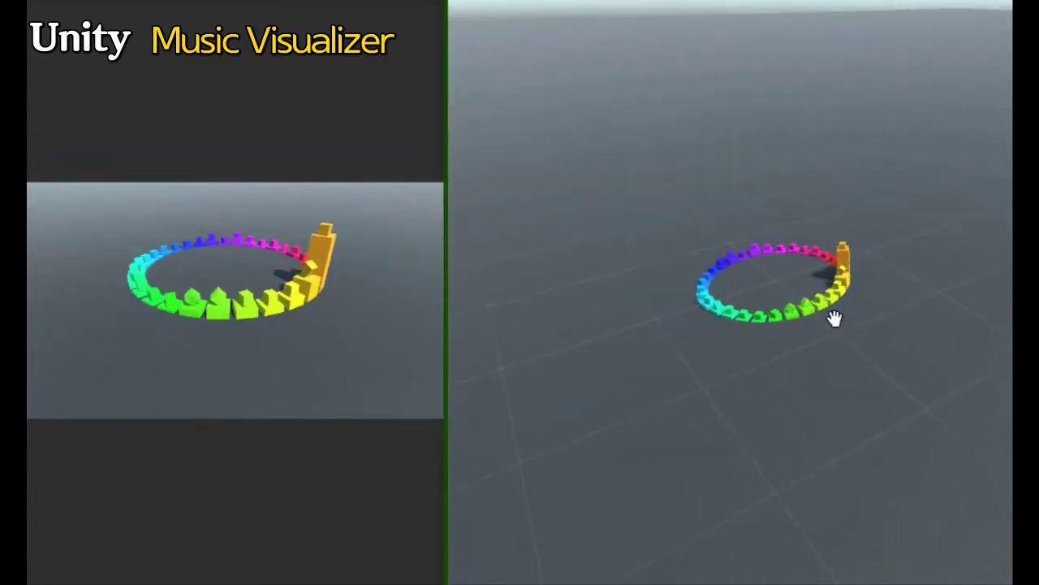
scroll(834, 317, up, 2)
scroll(837, 318, up, 2)
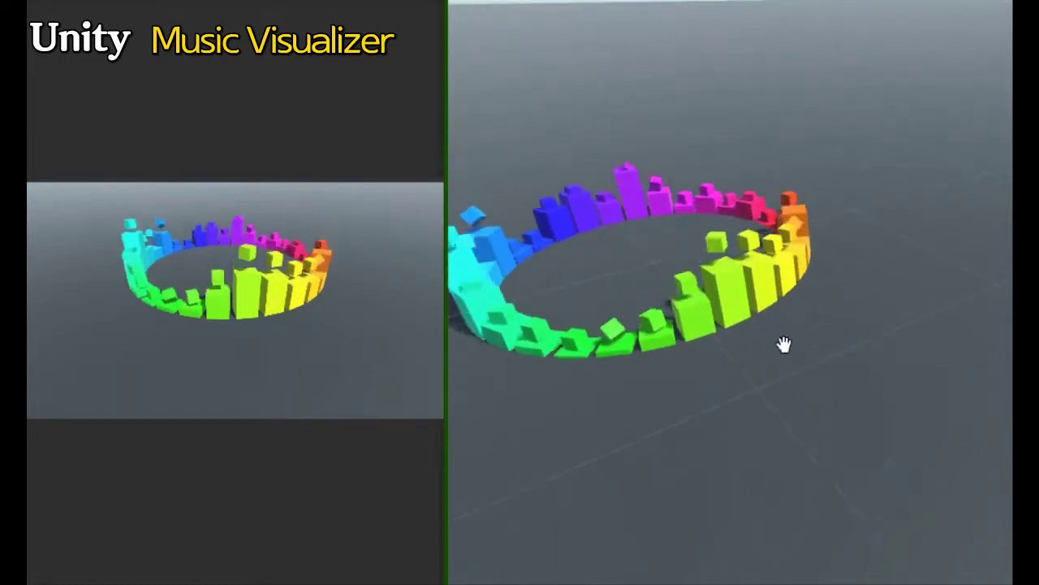
scroll(783, 344, down, 3)
alt+drag(675, 311, 752, 336)
drag(701, 368, 898, 330)
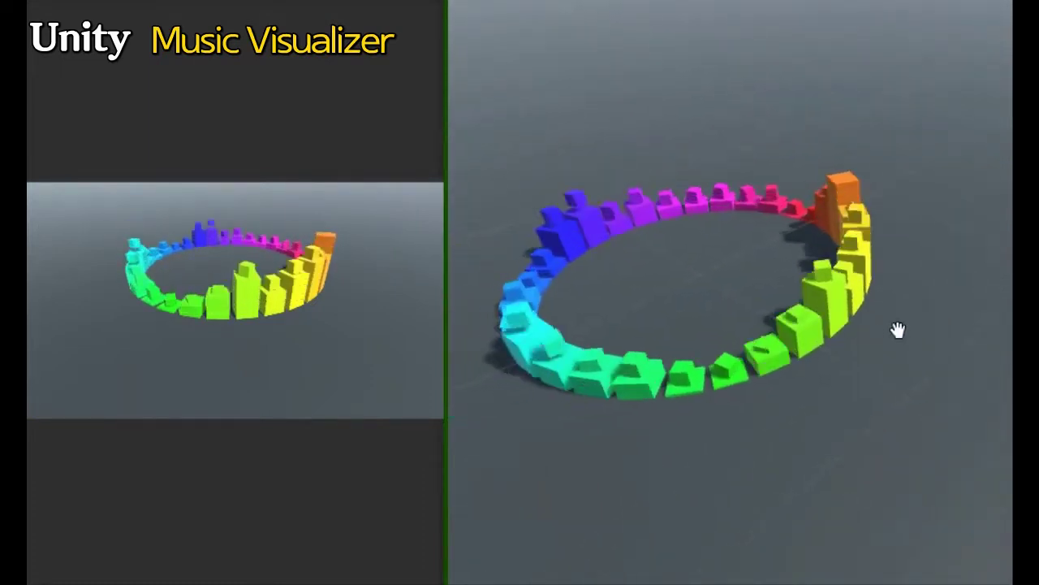
- Close in and orbit until the ring is seen from nearly straight above, orange bar on top
alt+drag(642, 241, 758, 314)
scroll(836, 325, down, 2)
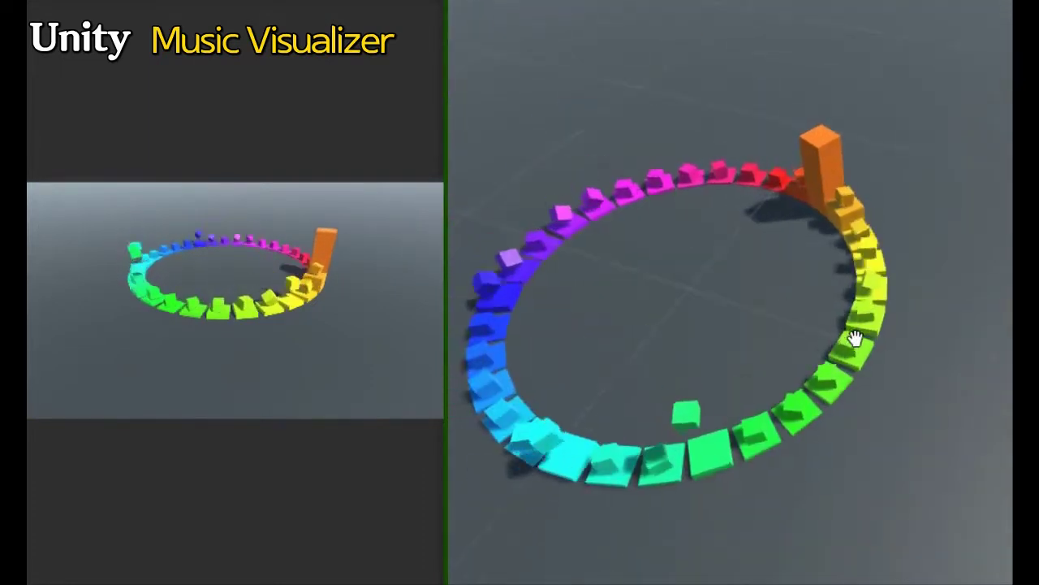
alt+drag(673, 250, 841, 302)
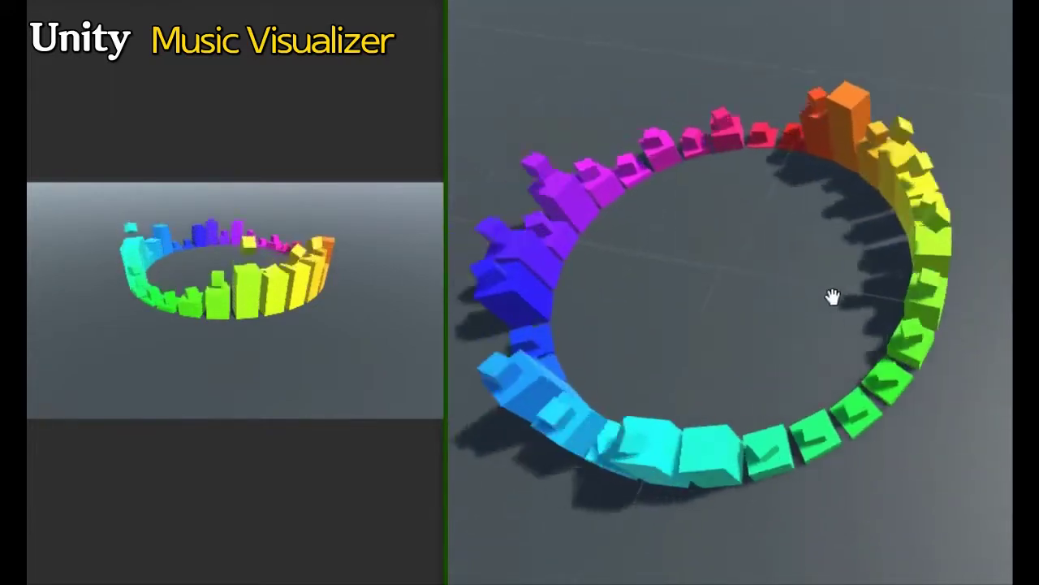
scroll(841, 302, down, 2)
alt+drag(652, 239, 796, 304)
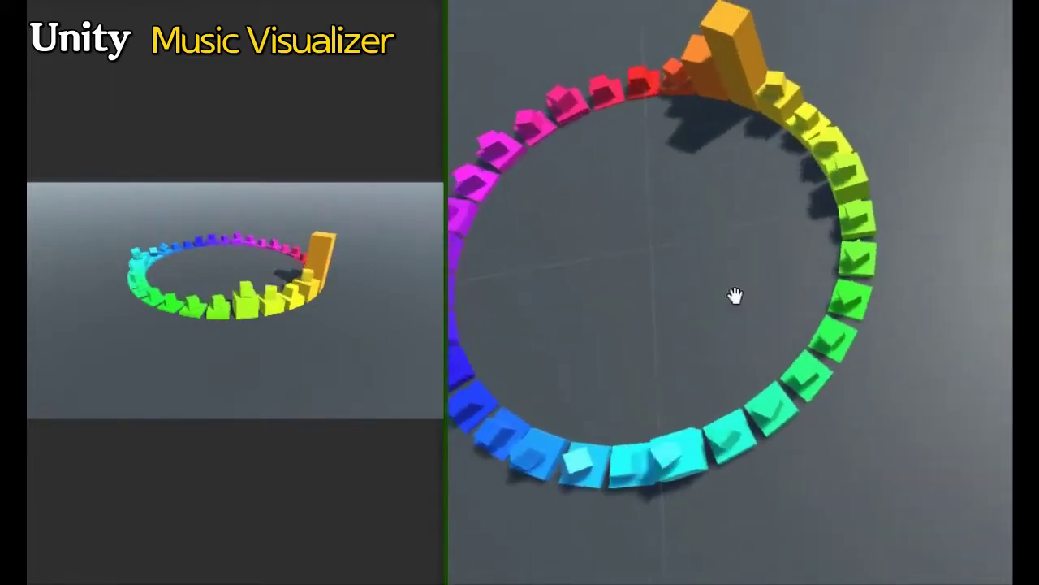
scroll(841, 325, up, 2)
alt+drag(706, 249, 812, 294)
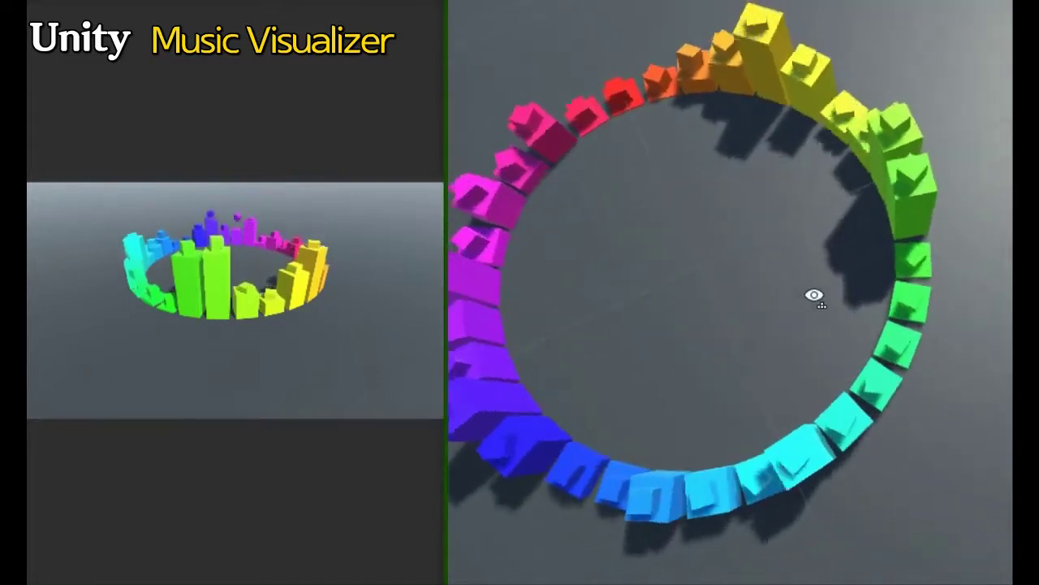
drag(685, 315, 783, 326)
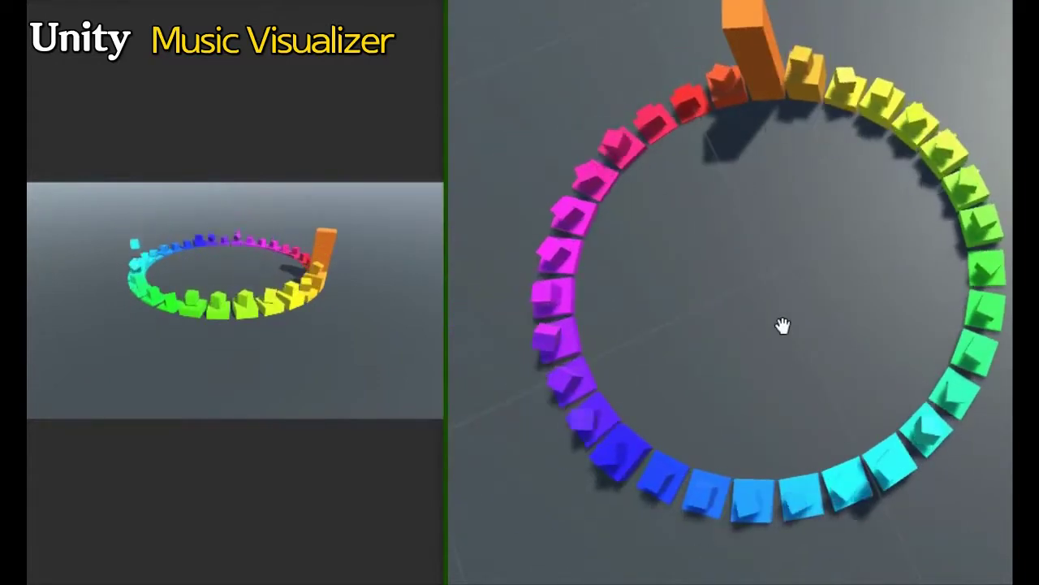
drag(741, 245, 714, 294)
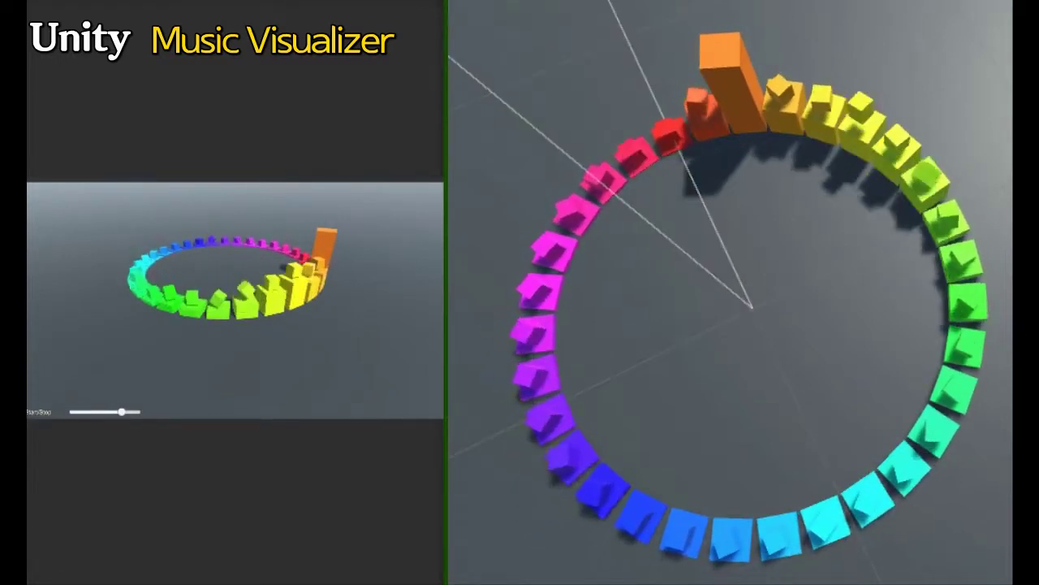
- Set the slider to minimum, then slightly above it, resize the Game/Scene split, and toggle play (Ctrl+P)
drag(122, 412, 46, 414)
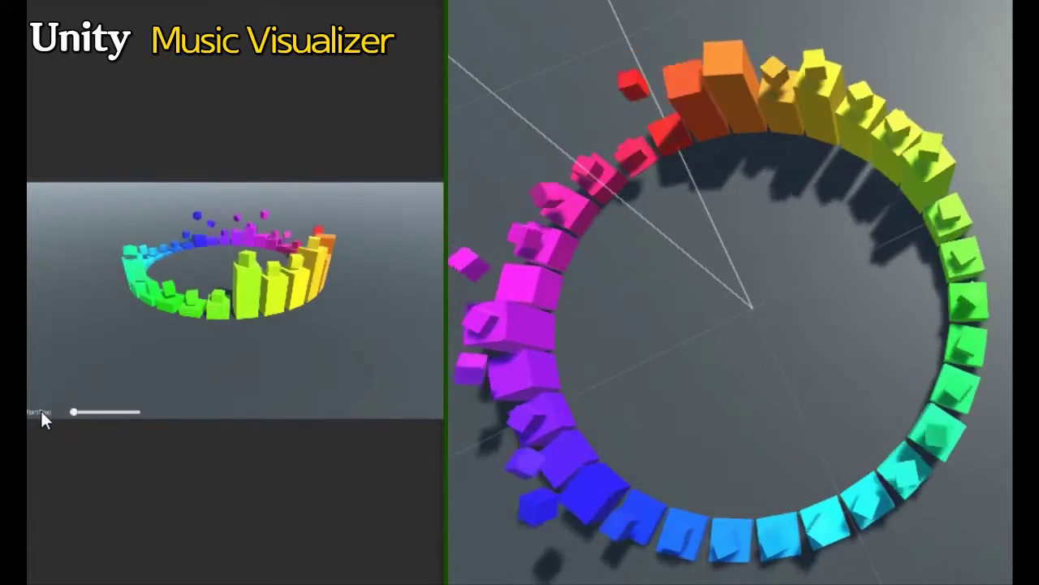
click(98, 412)
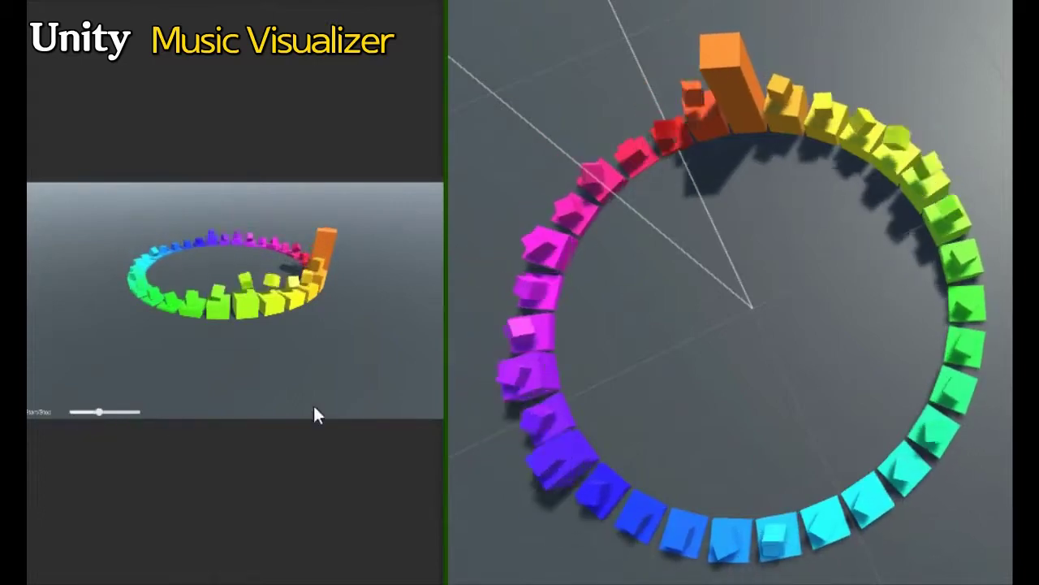
drag(443, 395, 601, 420)
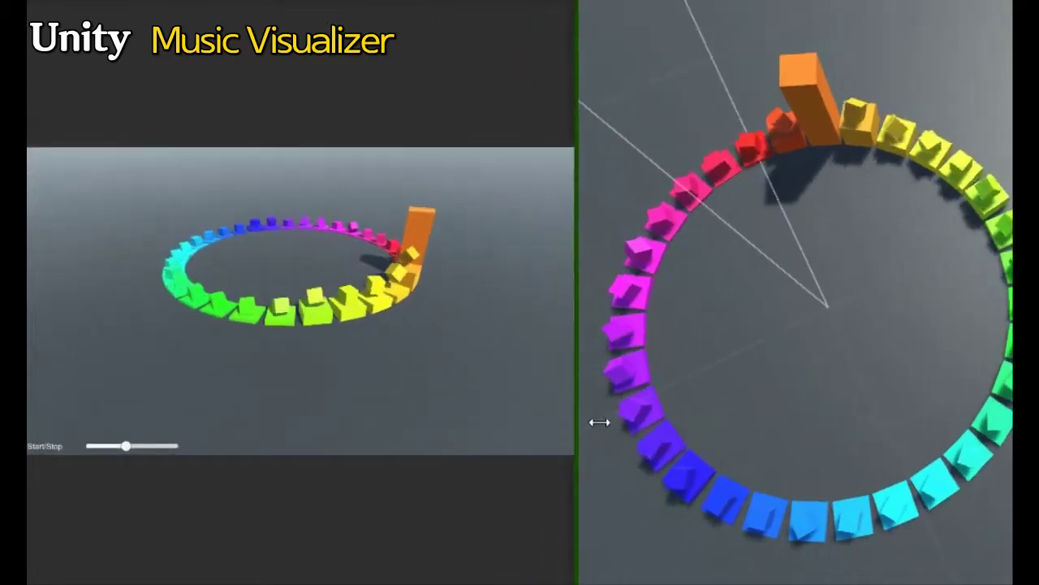
drag(146, 453, 117, 453)
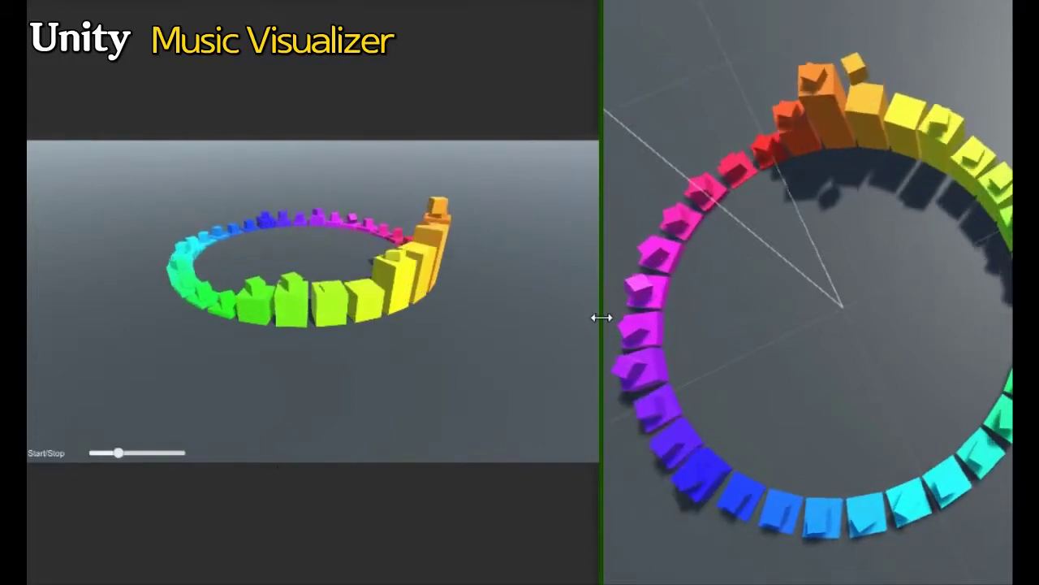
drag(602, 316, 374, 344)
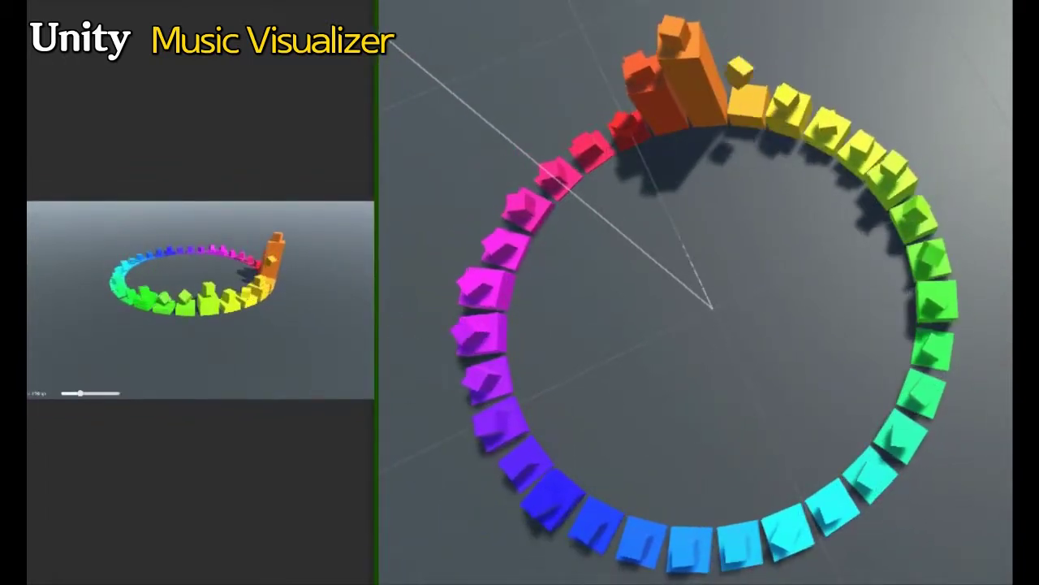
key(ctrl+p)
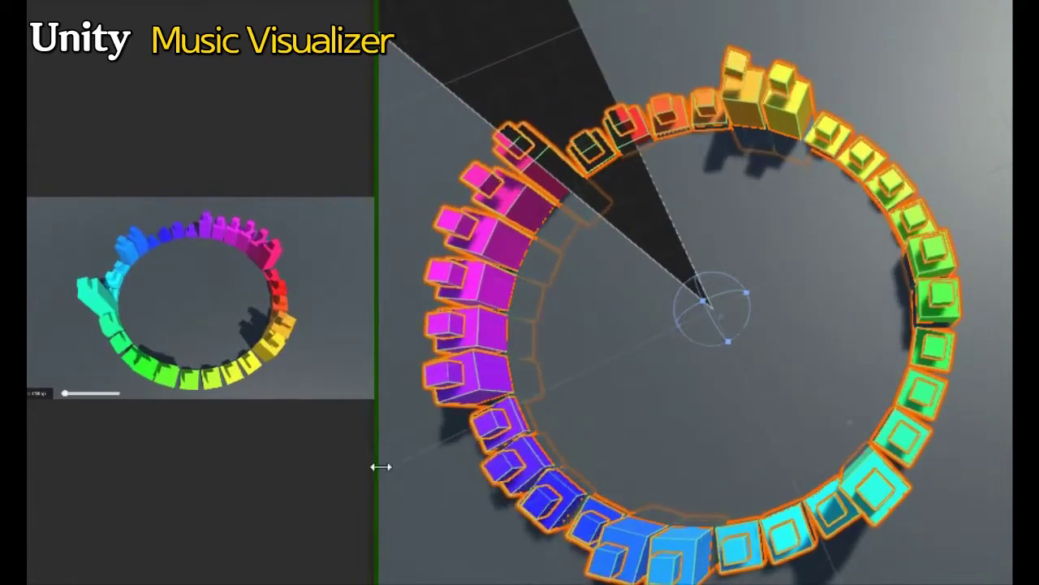
- Resize the Game/Scene split and orbit the Scene camera to a low angle showing sky and horizon
drag(380, 466, 768, 470)
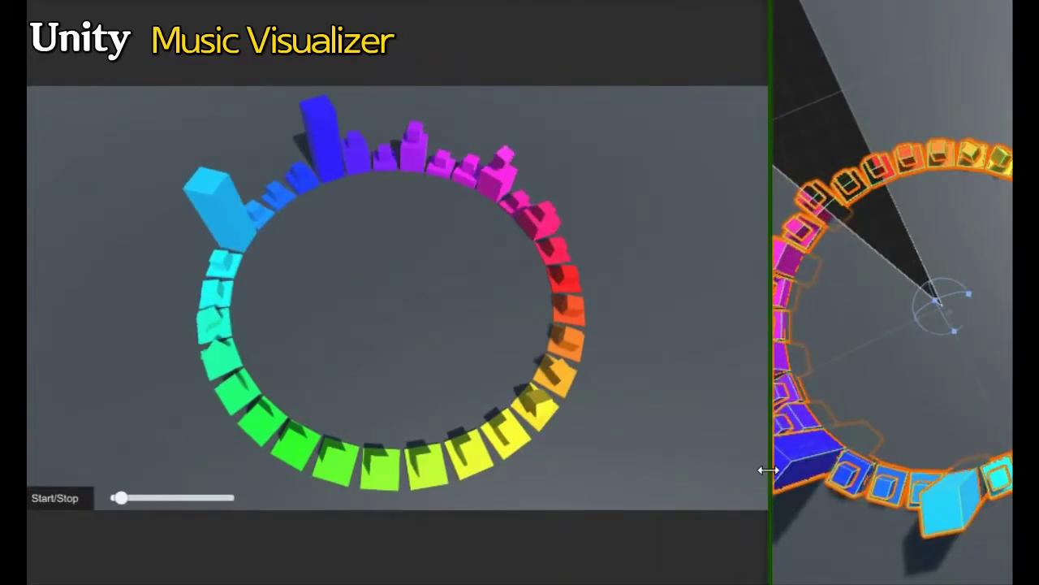
drag(769, 469, 540, 506)
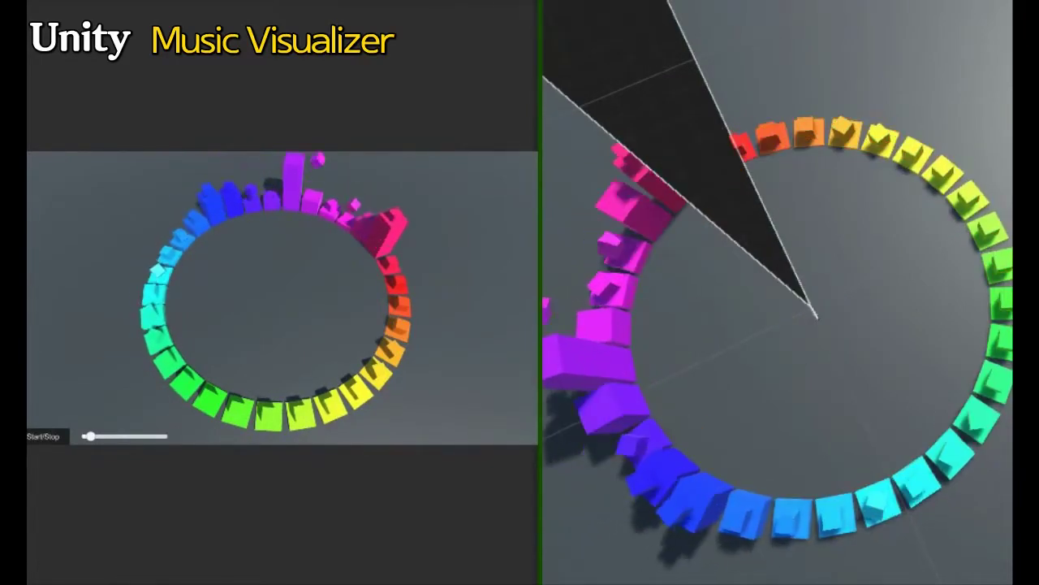
mouse_move(831, 297)
right_down()
mouse_move(659, 290)
mouse_move(657, 322)
right_up()
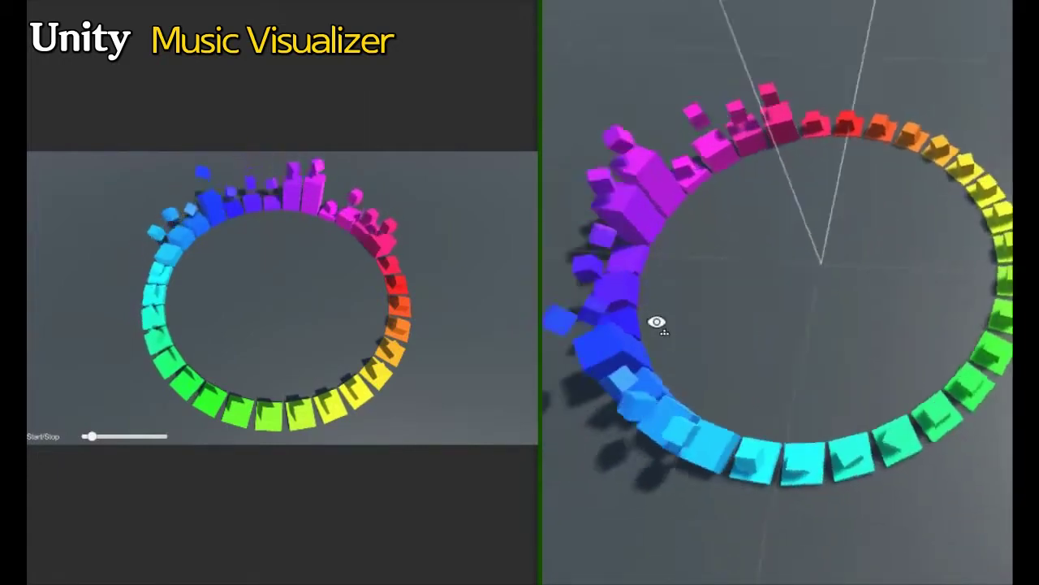
right_drag(657, 322, 698, 284)
middle_drag(699, 283, 629, 337)
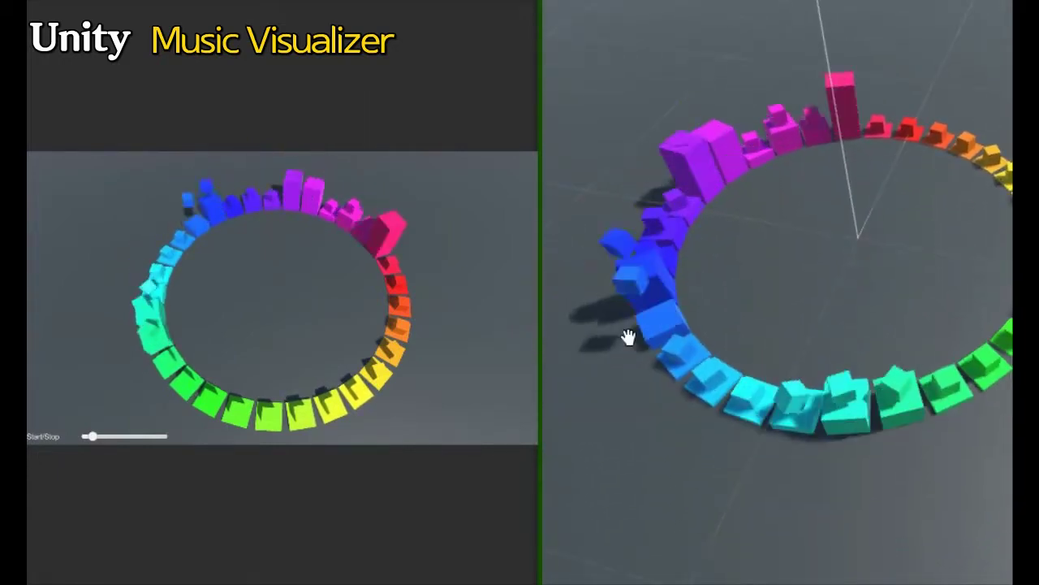
drag(540, 341, 449, 330)
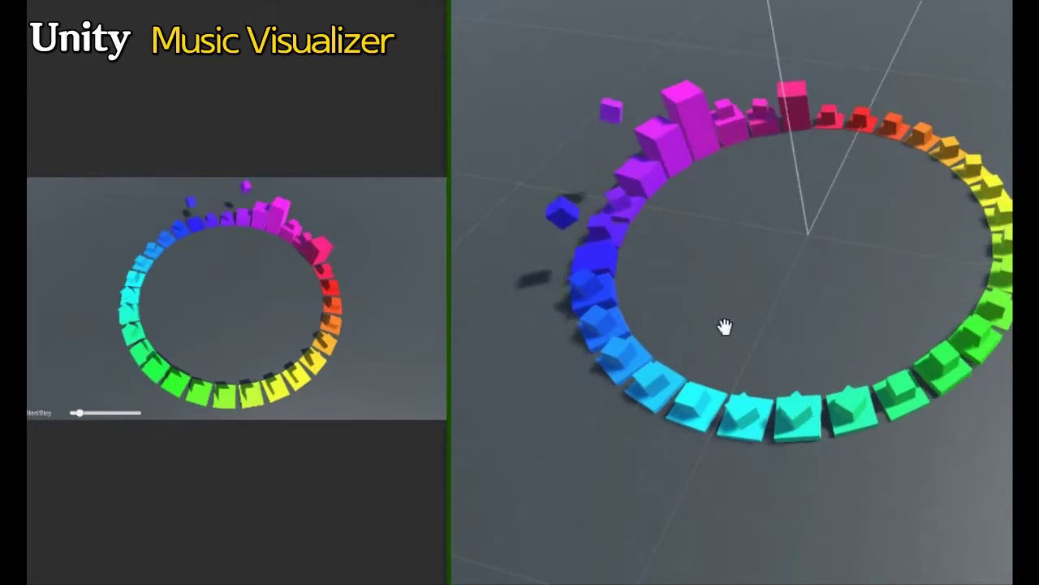
middle_drag(726, 327, 640, 343)
mouse_move(742, 390)
right_down()
mouse_move(703, 416)
mouse_move(699, 375)
right_up()
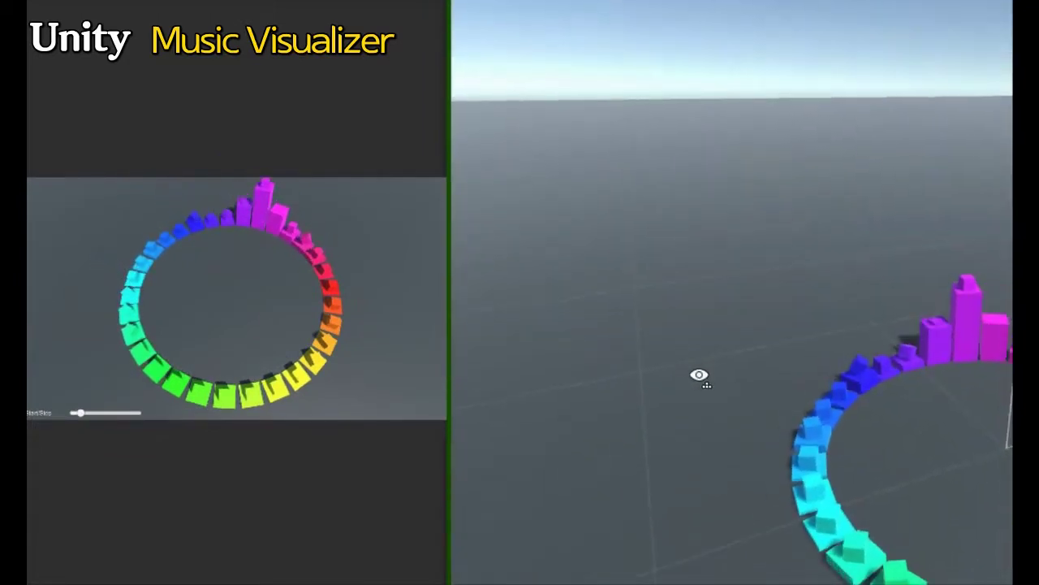
- Centre the ring in the Scene view, then widen the Game view across nearly the whole window
middle_drag(702, 356, 588, 271)
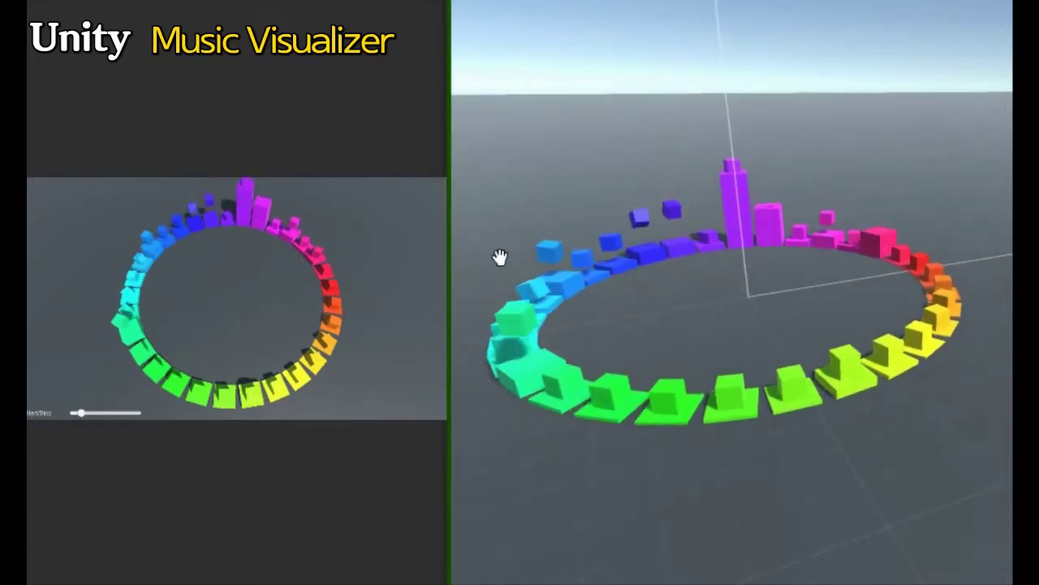
middle_drag(628, 306, 687, 348)
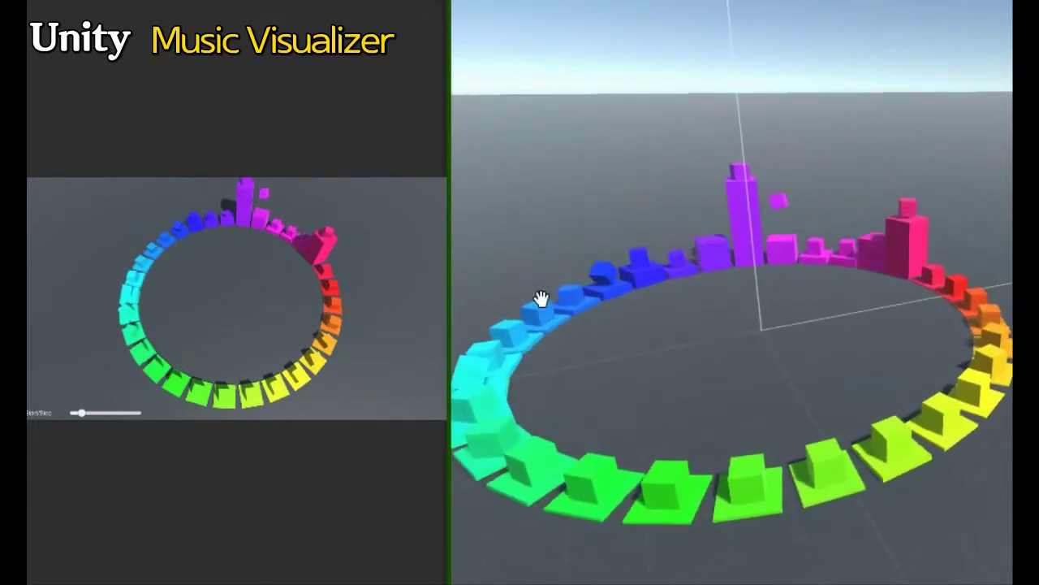
drag(453, 278, 458, 279)
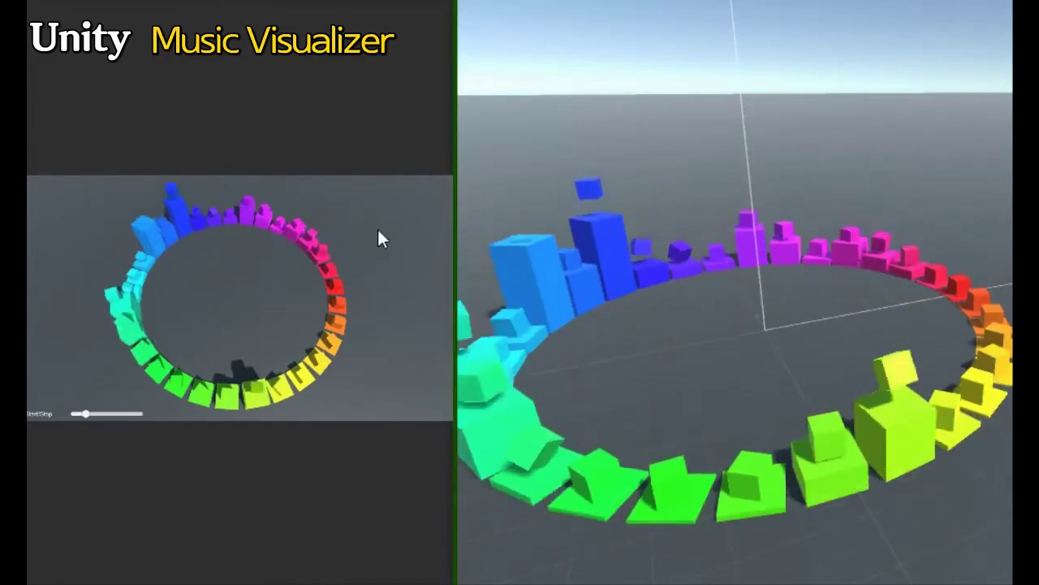
drag(453, 233, 1012, 235)
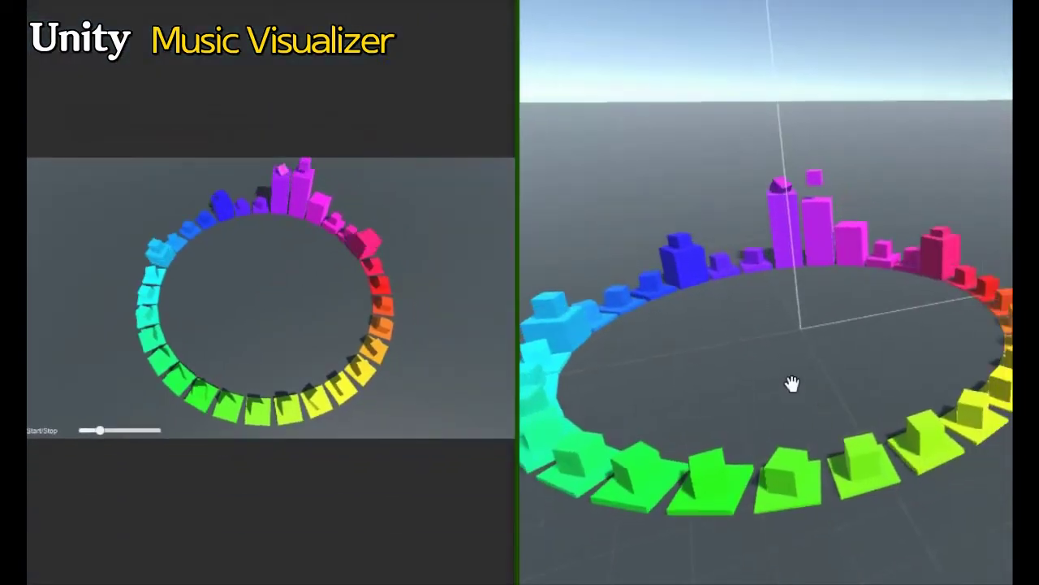
- Zoom and pan the Scene camera to bring the whole ring closer into view
mouse_move(792, 383)
middle_down()
mouse_move(740, 395)
mouse_move(736, 371)
mouse_move(670, 357)
mouse_move(687, 352)
middle_up()
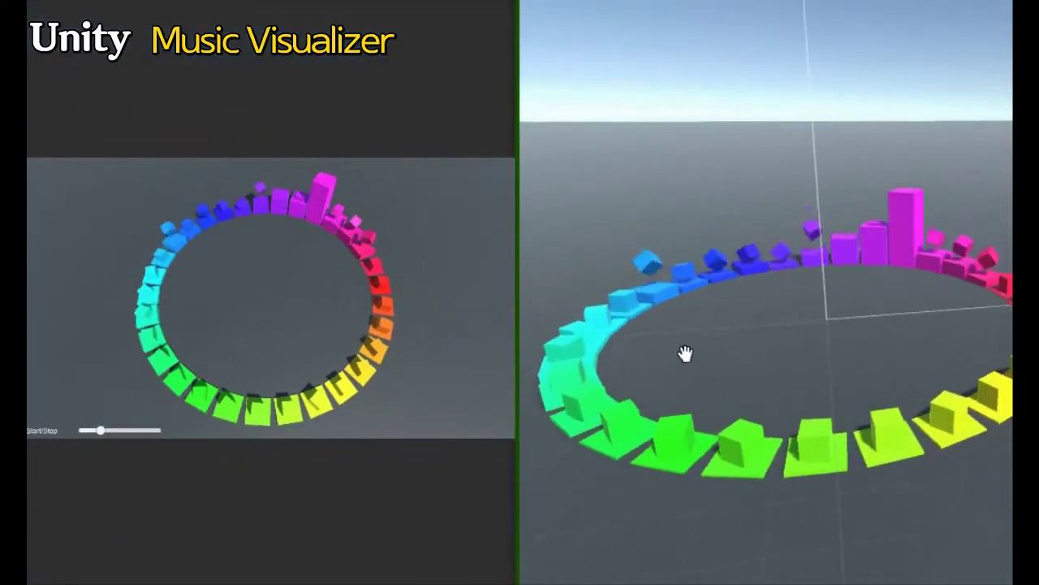
scroll(687, 351, down, 2)
mouse_move(799, 320)
middle_down()
mouse_move(772, 413)
mouse_move(728, 366)
middle_up()
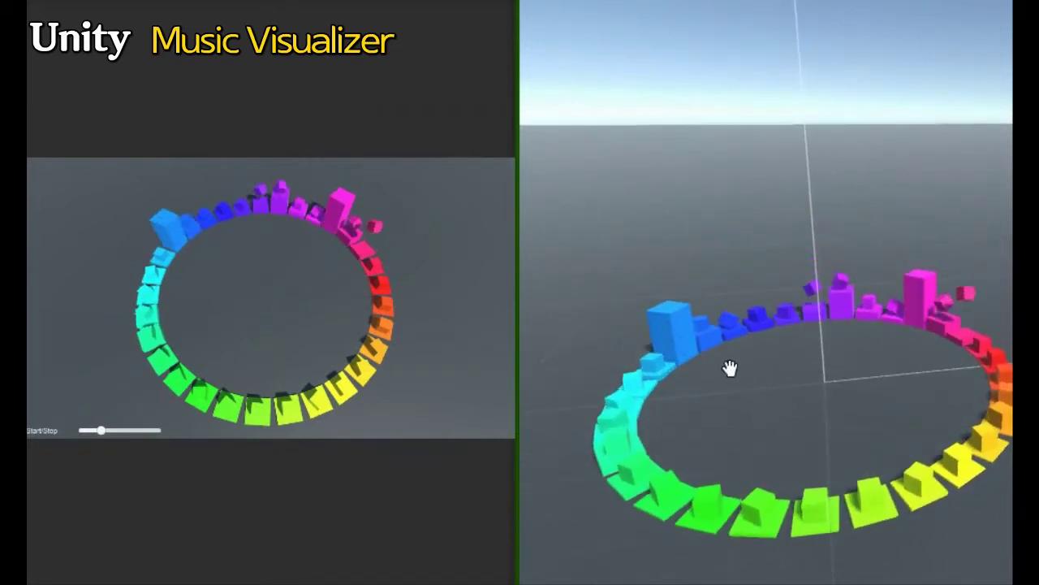
mouse_move(728, 366)
right_down()
mouse_move(696, 297)
mouse_move(693, 309)
right_up()
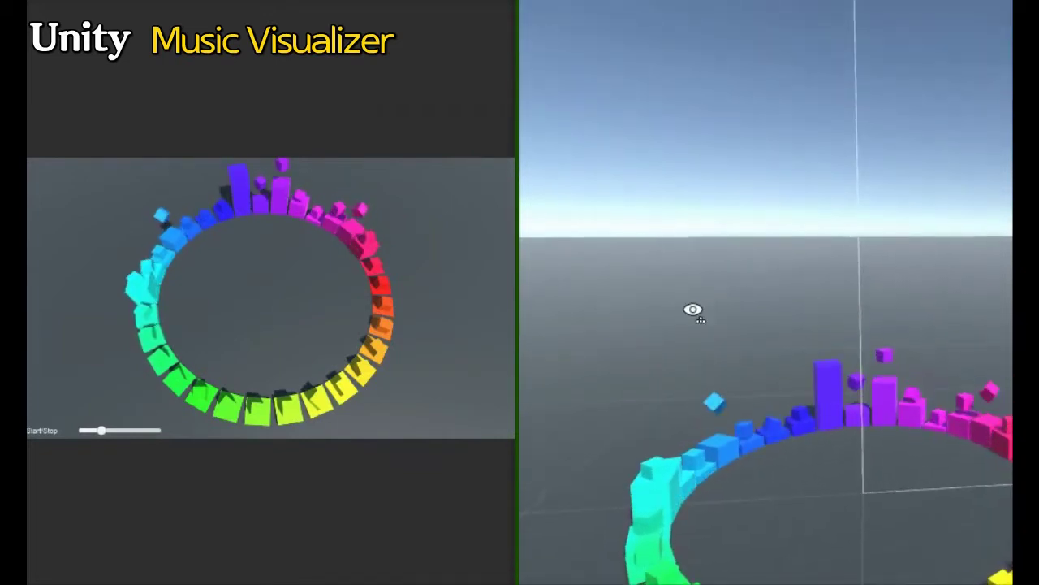
mouse_move(692, 310)
middle_down()
mouse_move(641, 349)
mouse_move(619, 246)
mouse_move(581, 222)
mouse_move(610, 223)
middle_up()
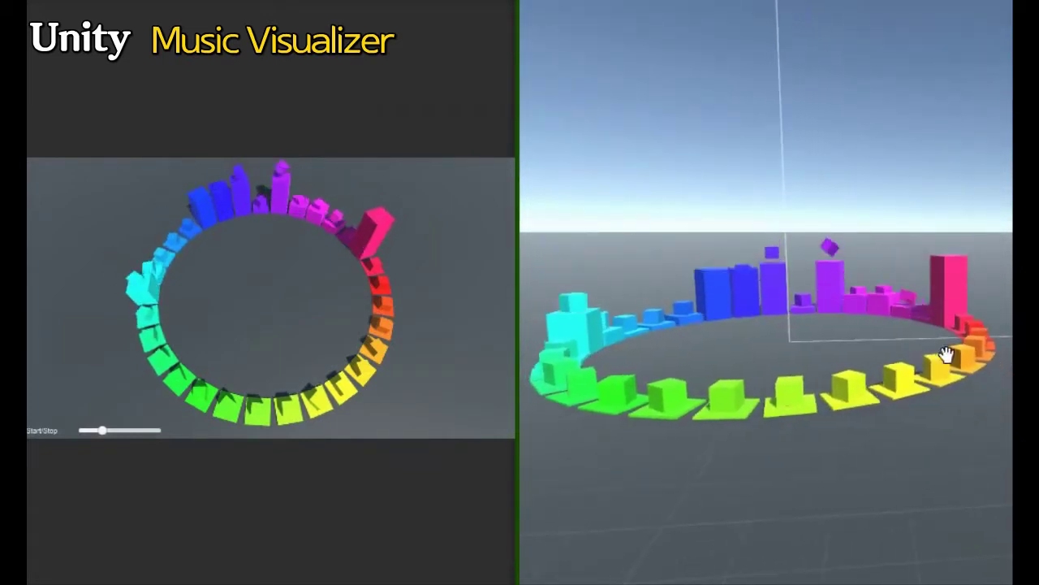
- Tilt down to grid-floor level, orbit close around the bars, and narrow the Game view
mouse_move(947, 354)
right_down()
mouse_move(930, 427)
mouse_move(888, 482)
mouse_move(859, 502)
mouse_move(763, 503)
right_up()
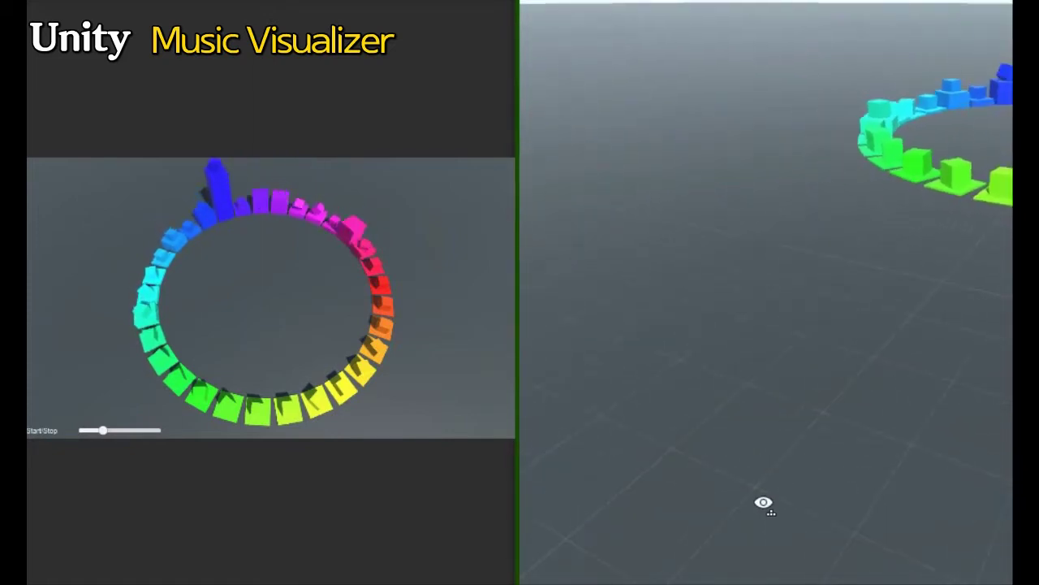
middle_drag(817, 390, 721, 441)
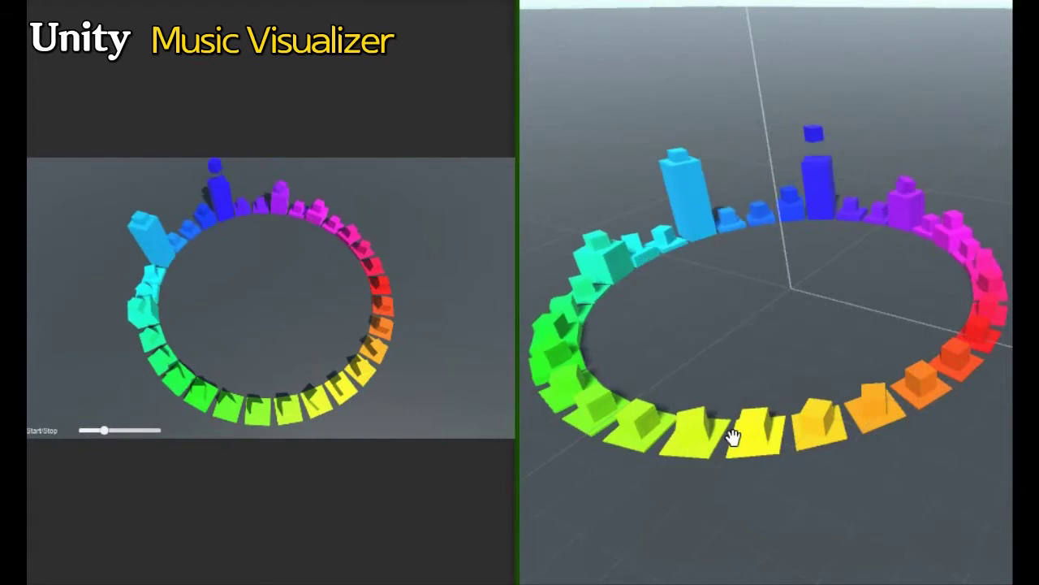
mouse_move(777, 405)
right_down()
mouse_move(828, 371)
mouse_move(766, 406)
mouse_move(722, 395)
mouse_move(690, 332)
mouse_move(726, 322)
mouse_move(907, 362)
mouse_move(558, 243)
mouse_move(687, 262)
right_up()
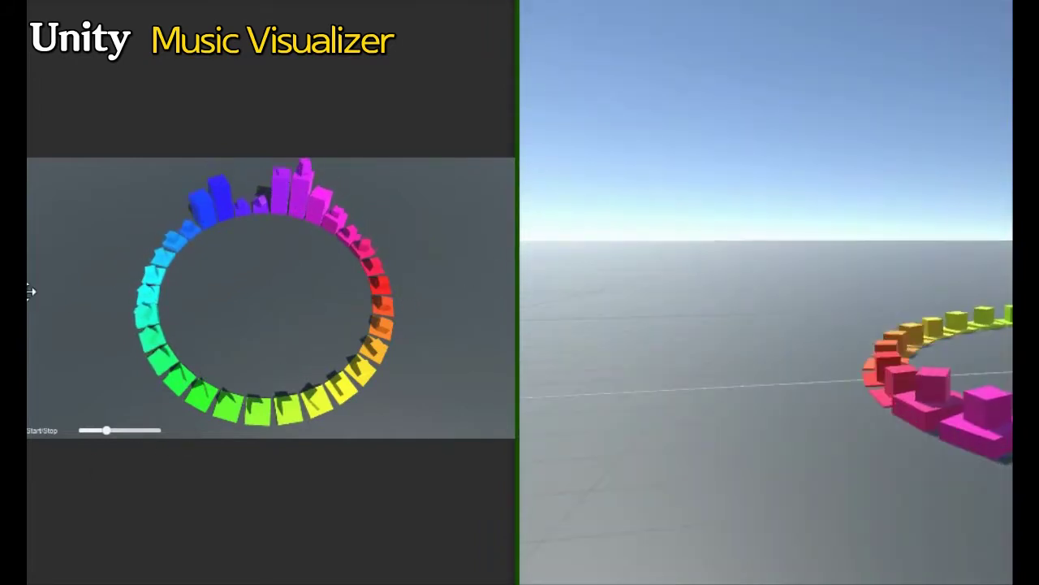
mouse_move(576, 315)
middle_down()
mouse_move(648, 360)
mouse_move(859, 392)
mouse_move(817, 413)
mouse_move(824, 405)
middle_up()
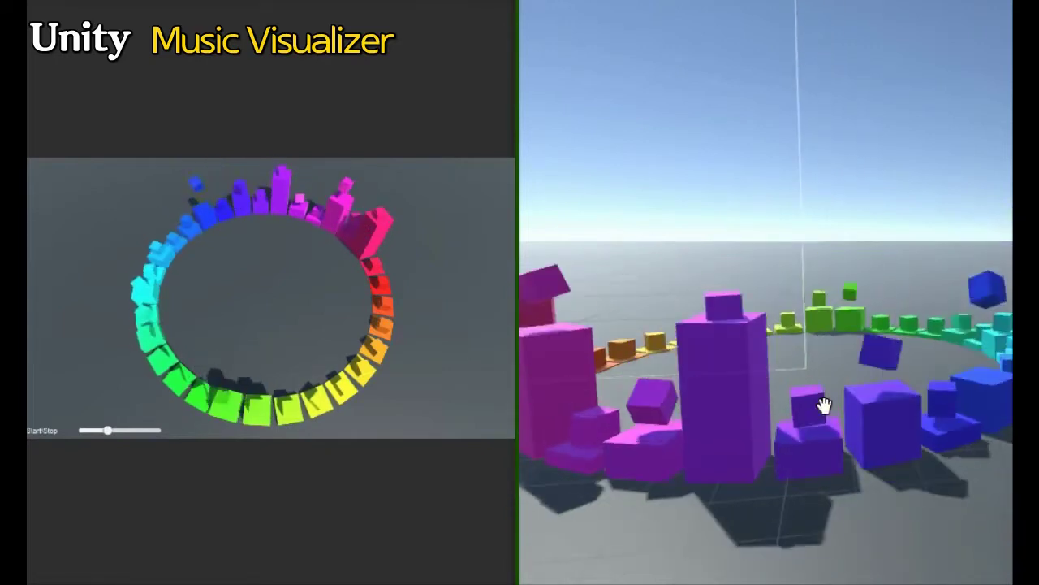
drag(516, 379, 376, 404)
mouse_move(640, 406)
middle_down()
mouse_move(685, 395)
mouse_move(659, 394)
middle_up()
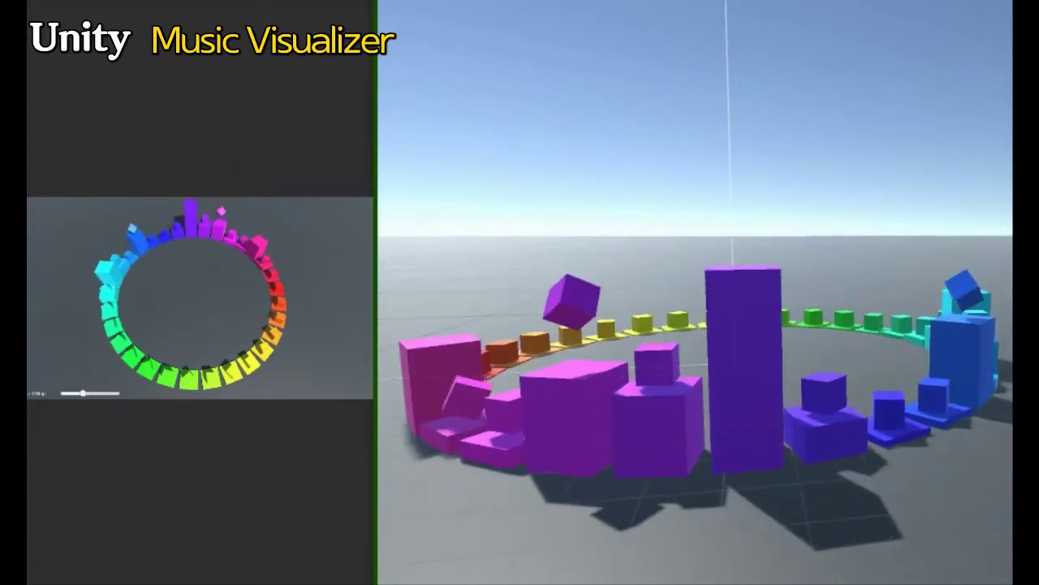